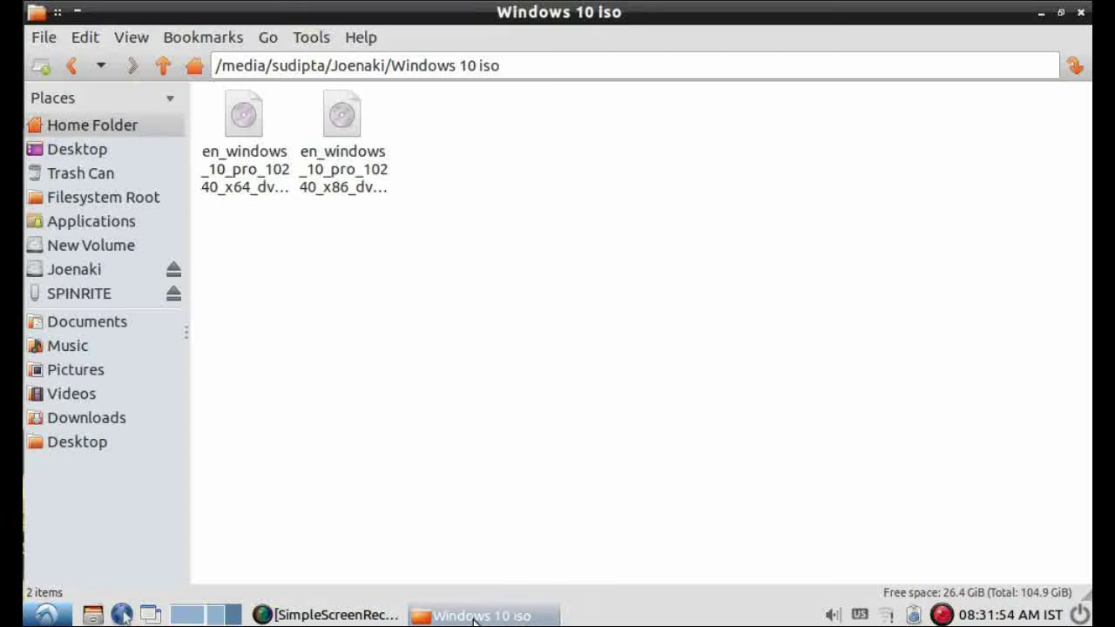
Compare the x64 and x86 Windows 10 ISOs' names and sizes, browsing each as an archive.
left_click(226, 148)
left_click(338, 172)
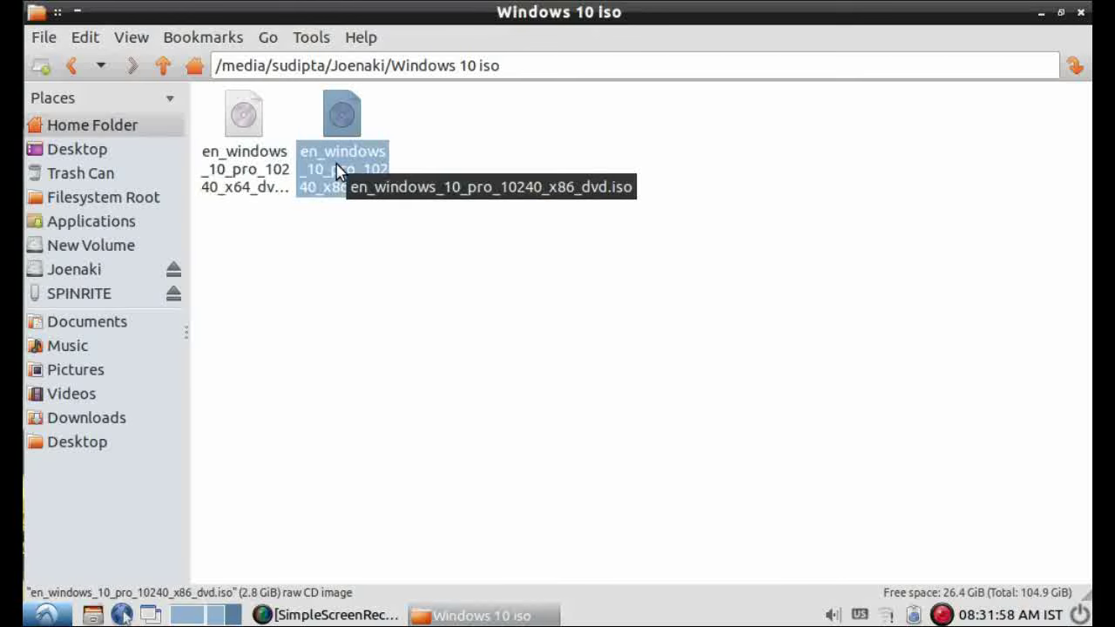
left_click(289, 170)
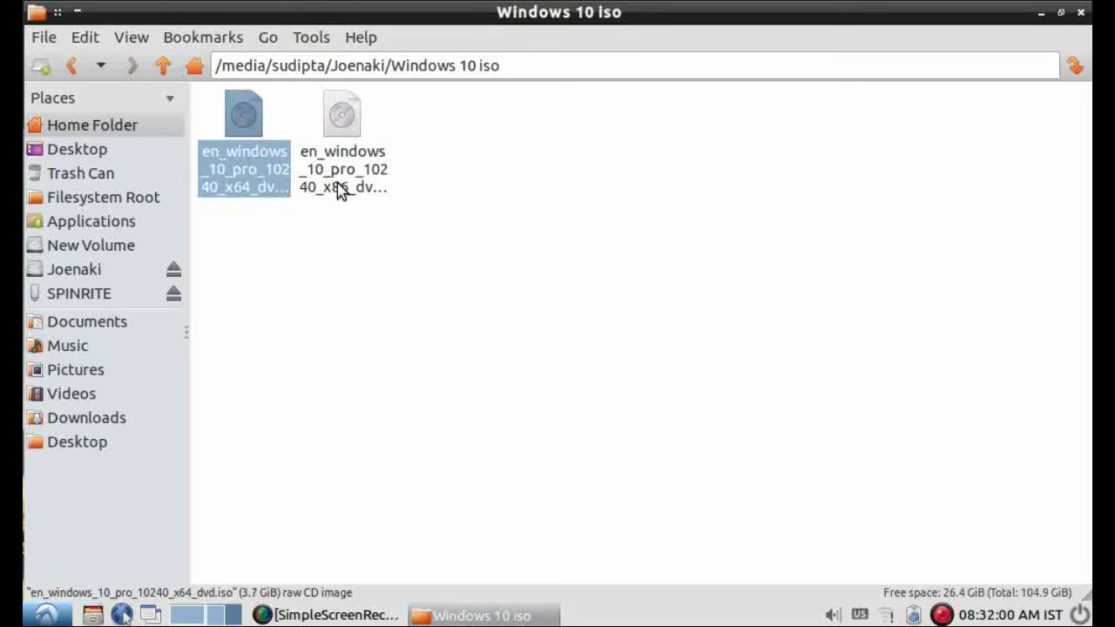
left_click(340, 190)
right_click(339, 189)
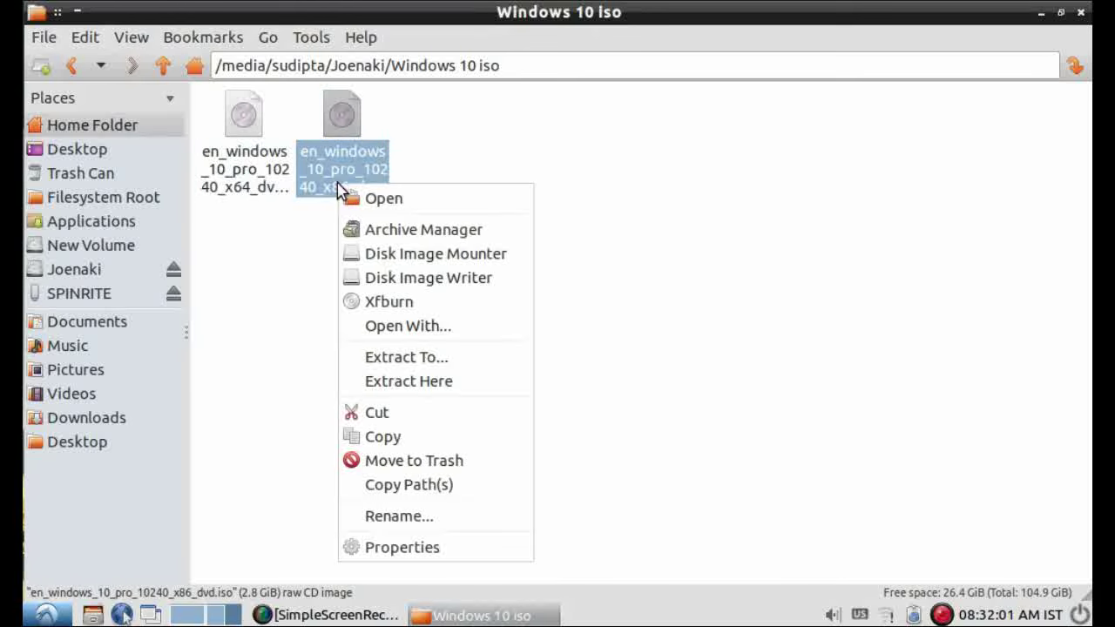
left_click(360, 230)
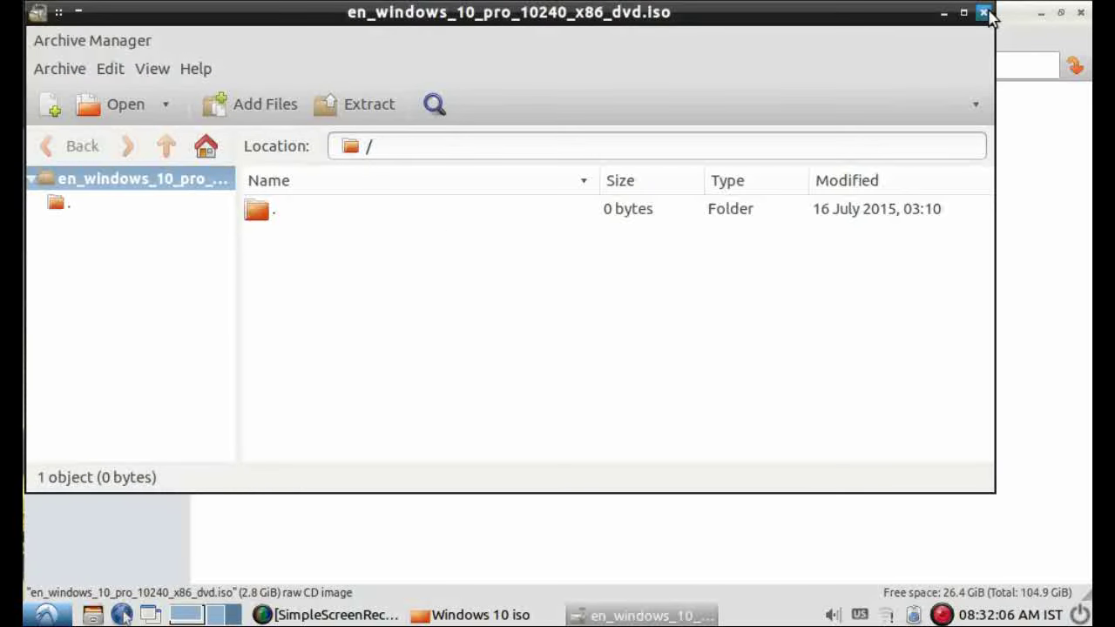
left_click(986, 13)
left_click(283, 150)
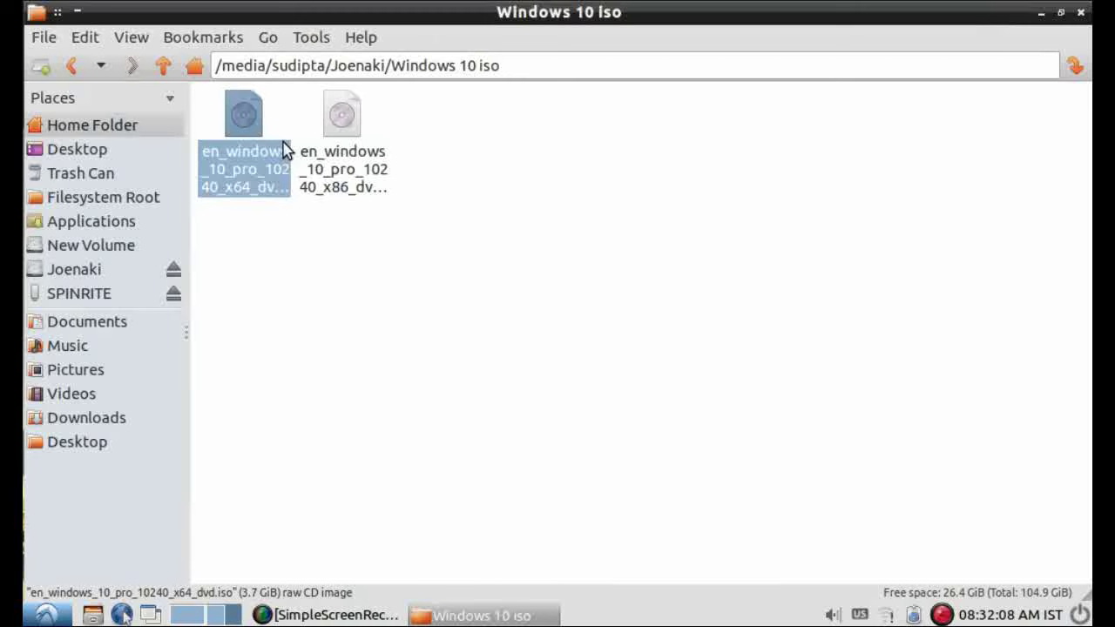
right_click(283, 150)
left_click(324, 199)
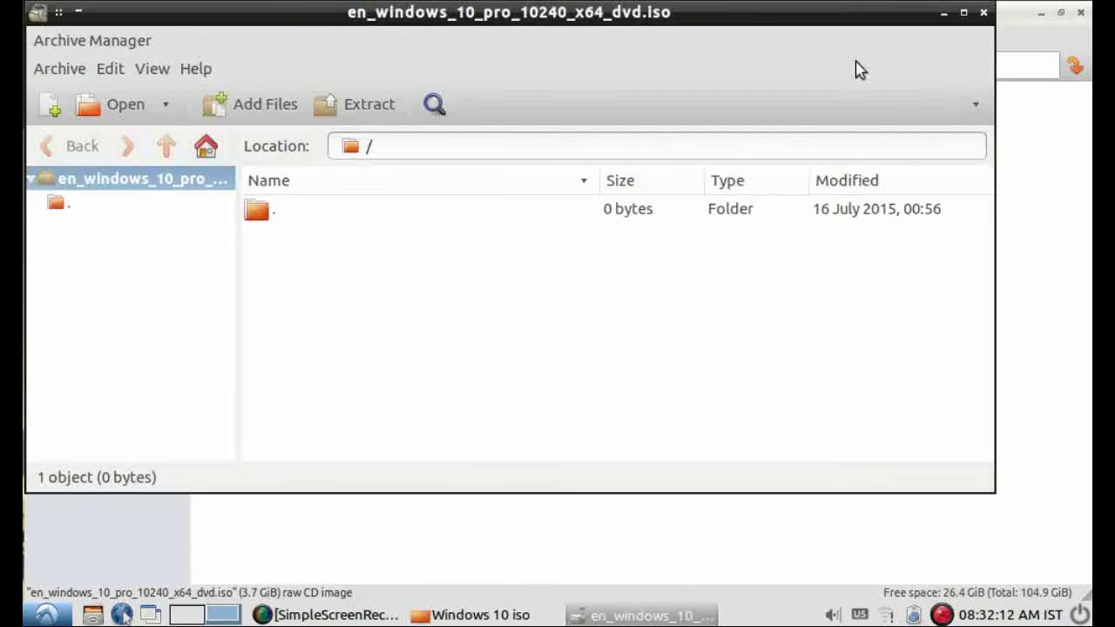
left_click(986, 14)
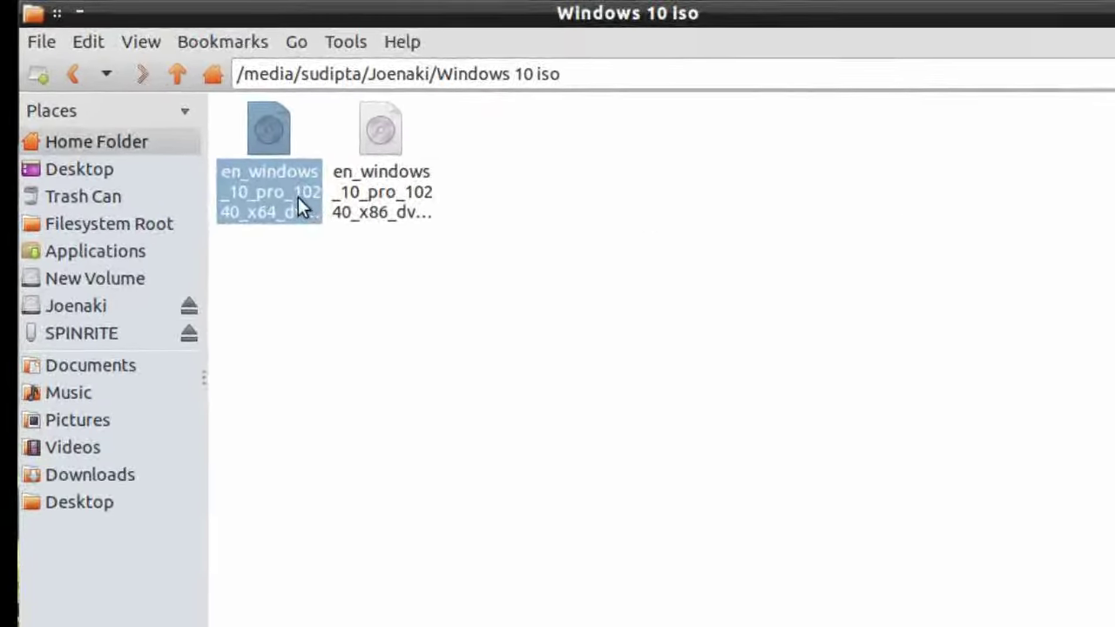
Try mounting the x64 and x86 ISOs as disks, dismissing both mount errors.
right_click(281, 191)
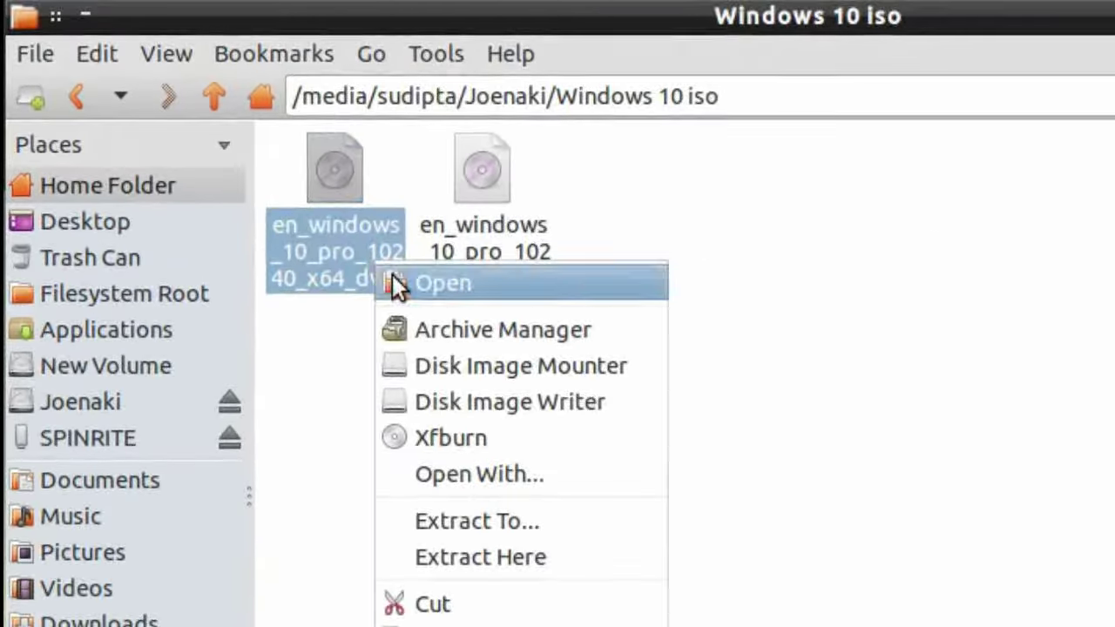
left_click(427, 380)
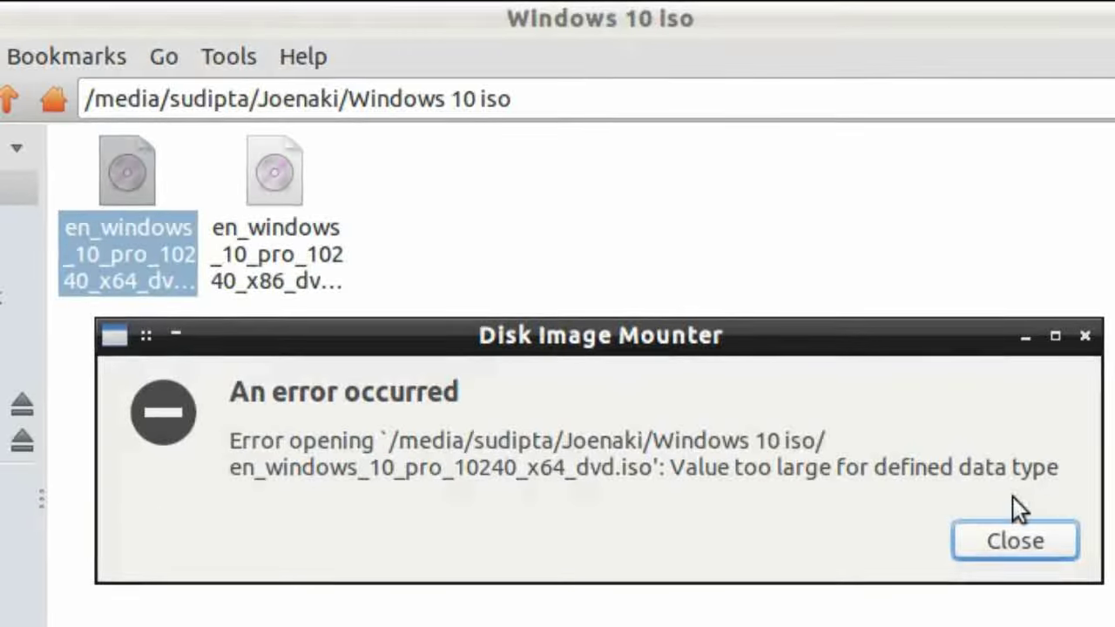
left_click(994, 544)
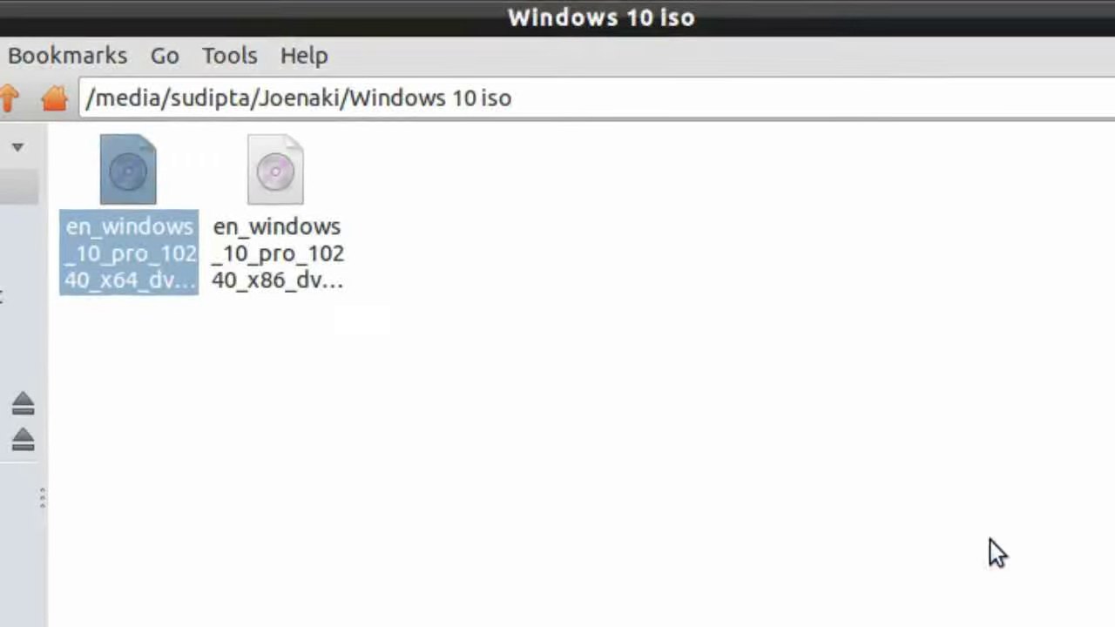
right_click(274, 275)
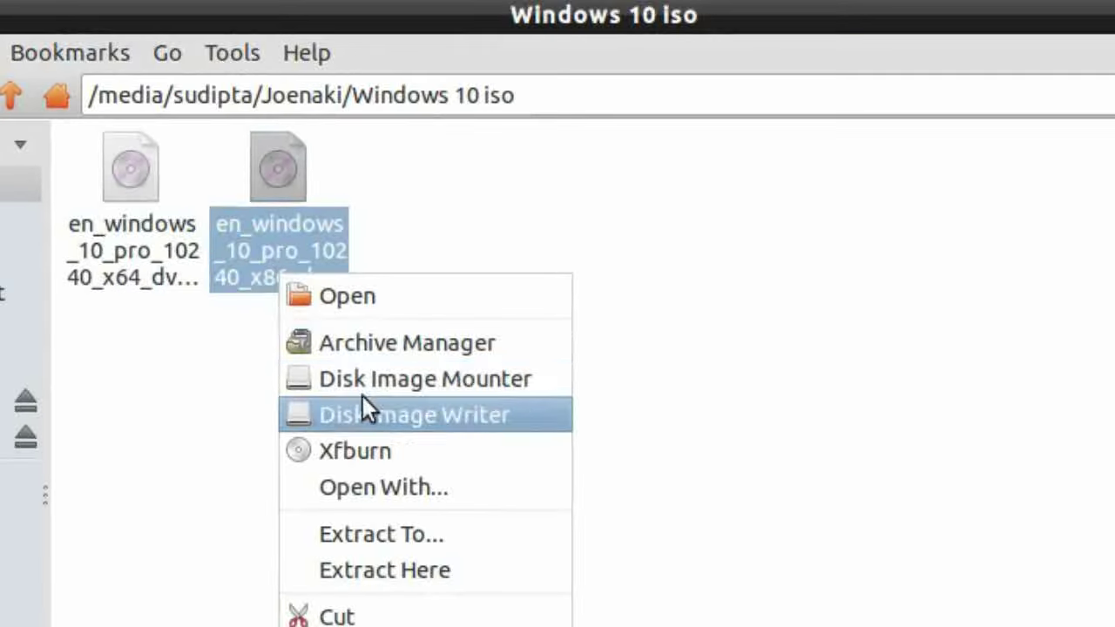
left_click(364, 379)
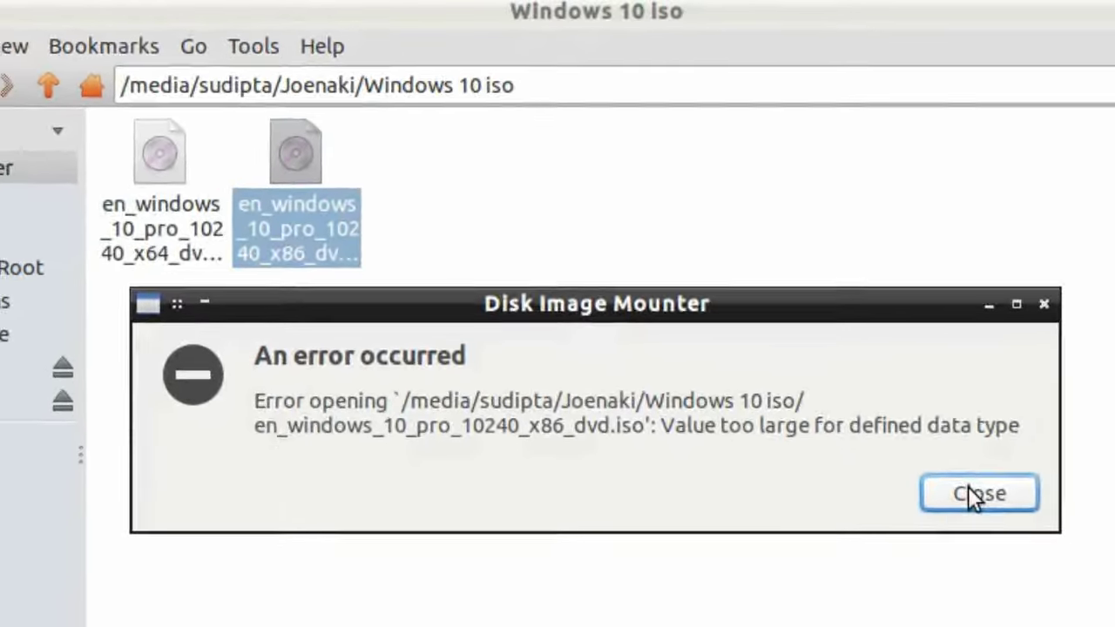
left_click(985, 533)
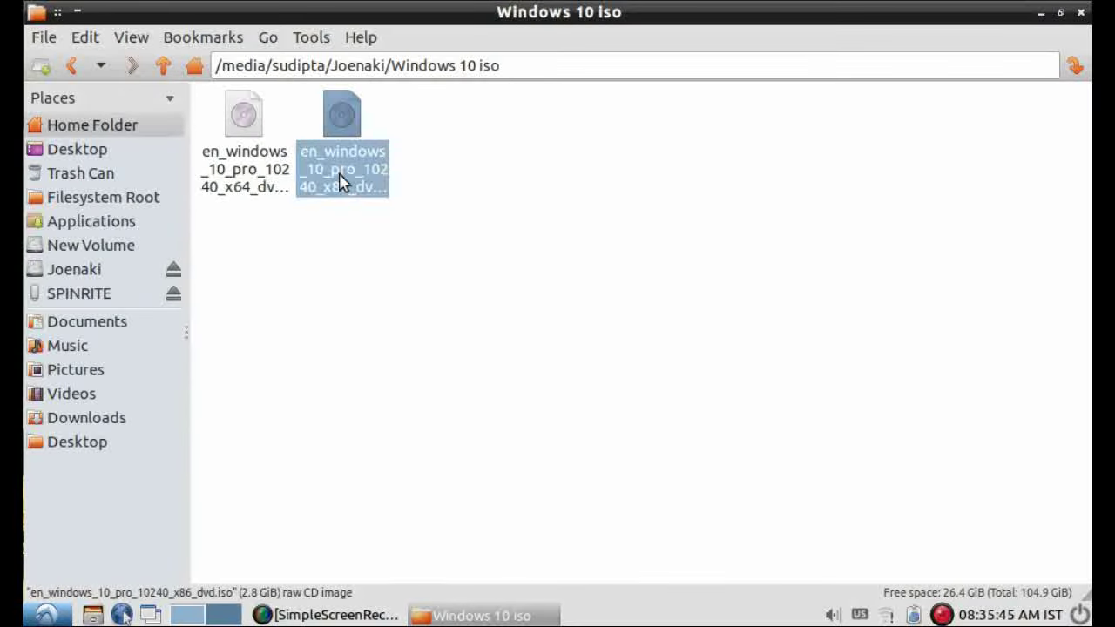
Copy the x86 ISO's file name without its extension, leaving the file unrenamed.
right_click(341, 181)
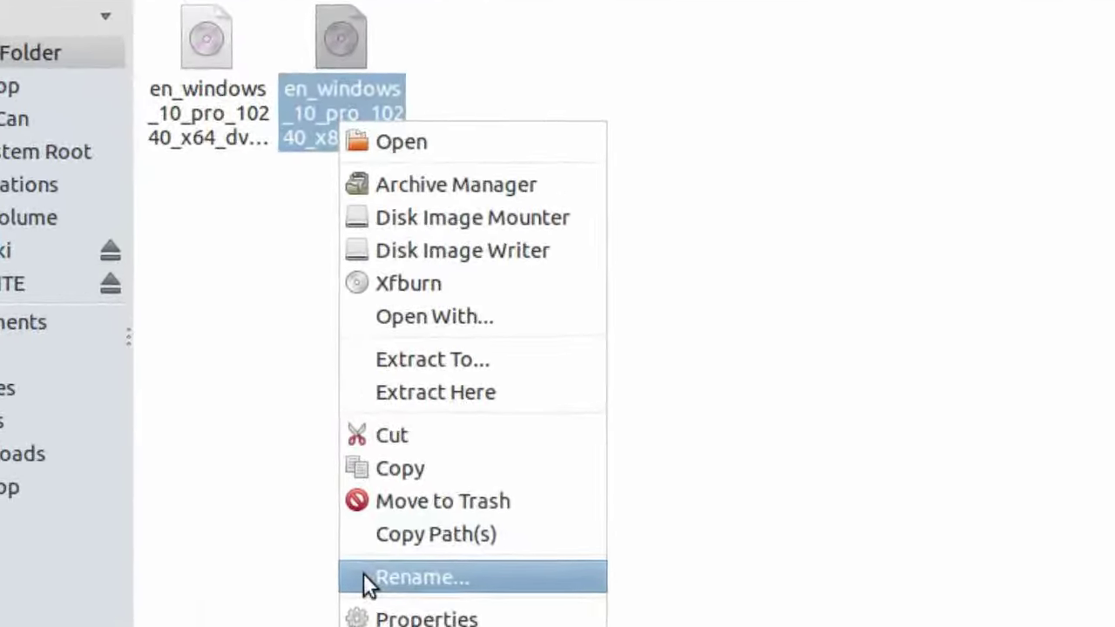
left_click(359, 512)
right_click(450, 342)
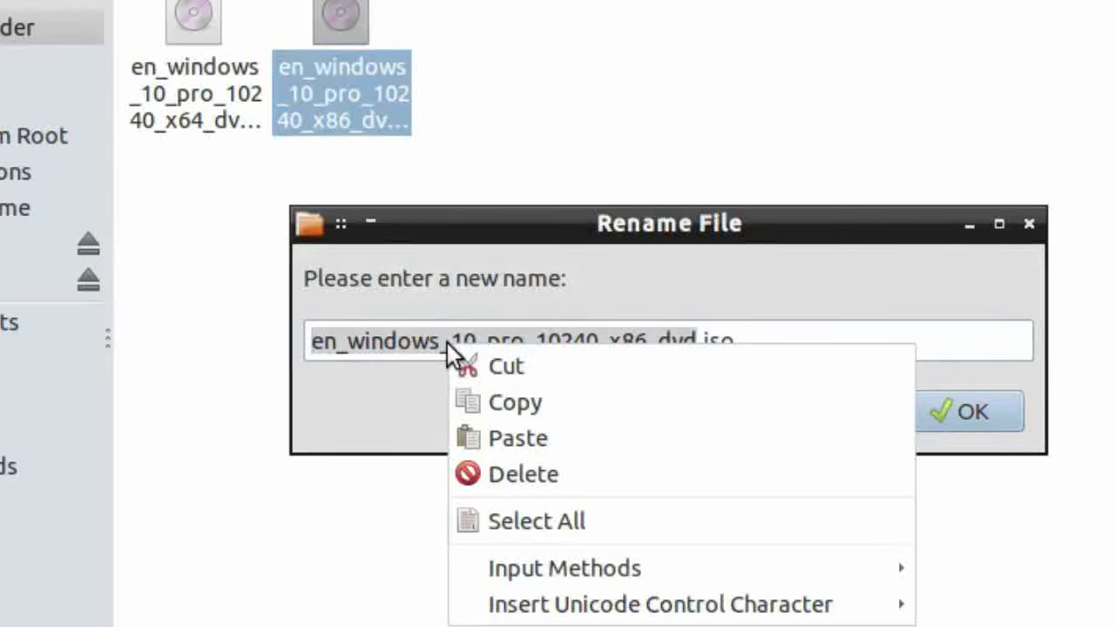
left_click(477, 400)
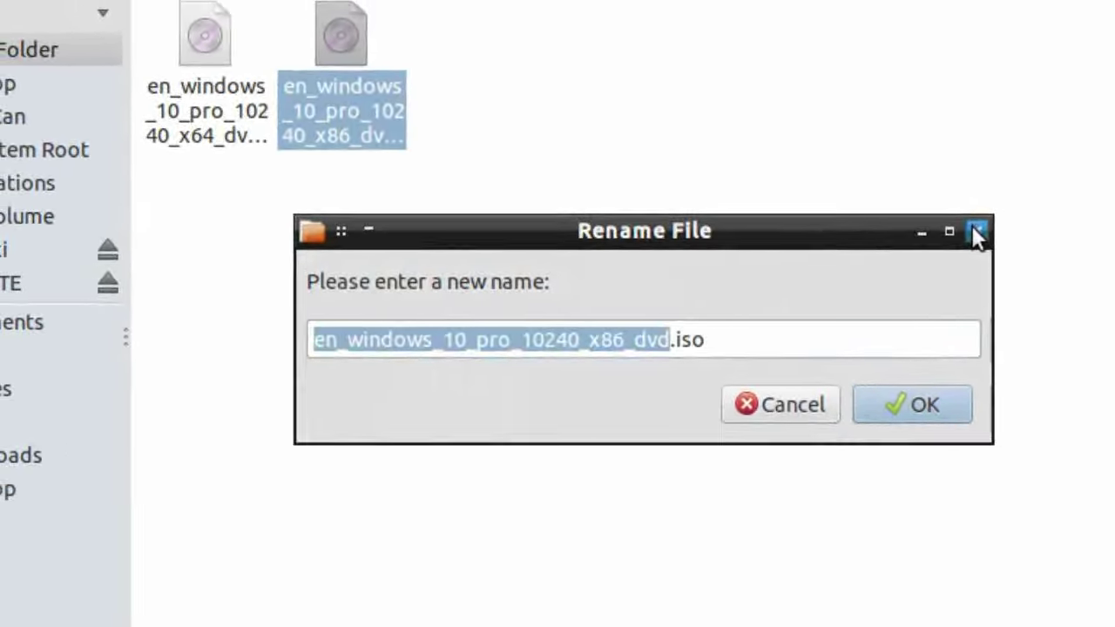
left_click(1030, 224)
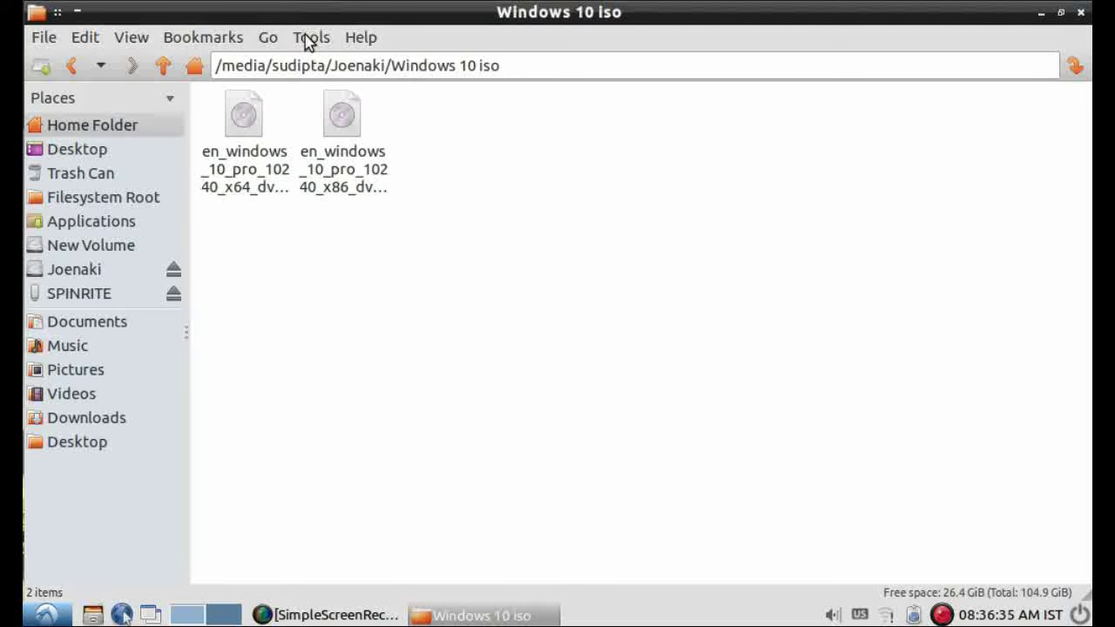
In a terminal at the ISO folder, run sudo mount -o loop with the x86 ISO name and /mnt.
left_click(306, 39)
left_click(311, 65)
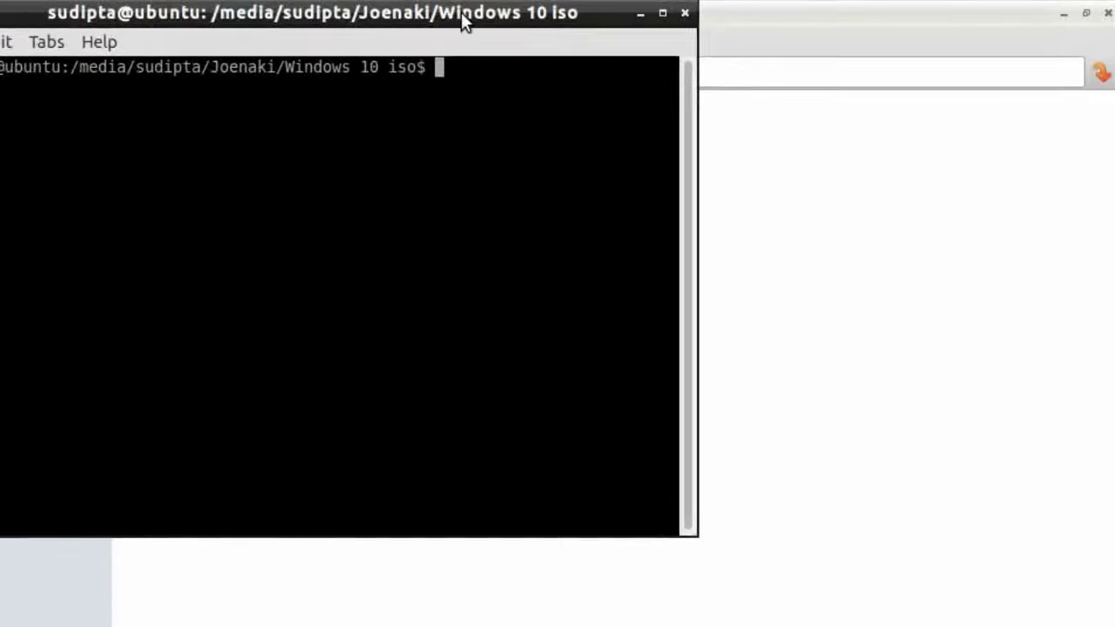
double_click(503, 19)
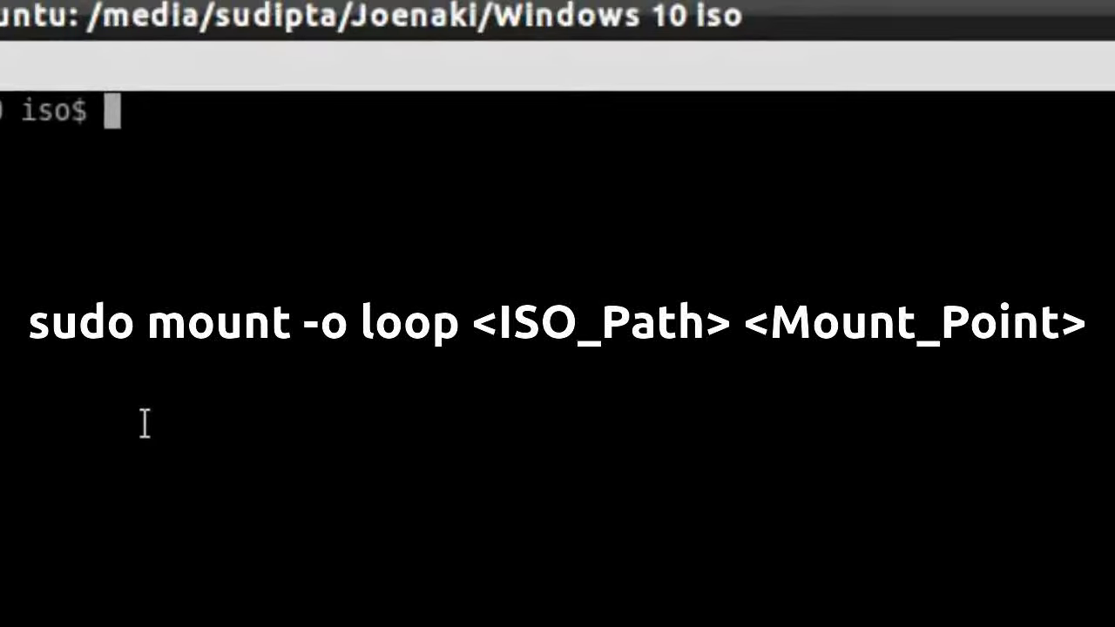
type("sudo mount -o loop")
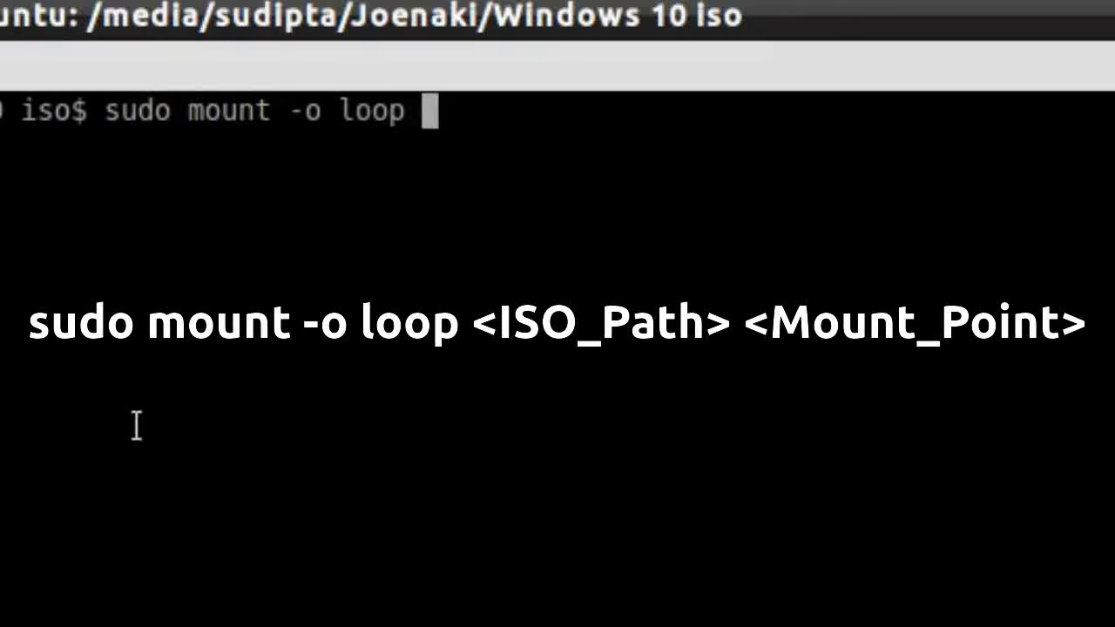
right_click(120, 426)
left_click(162, 614)
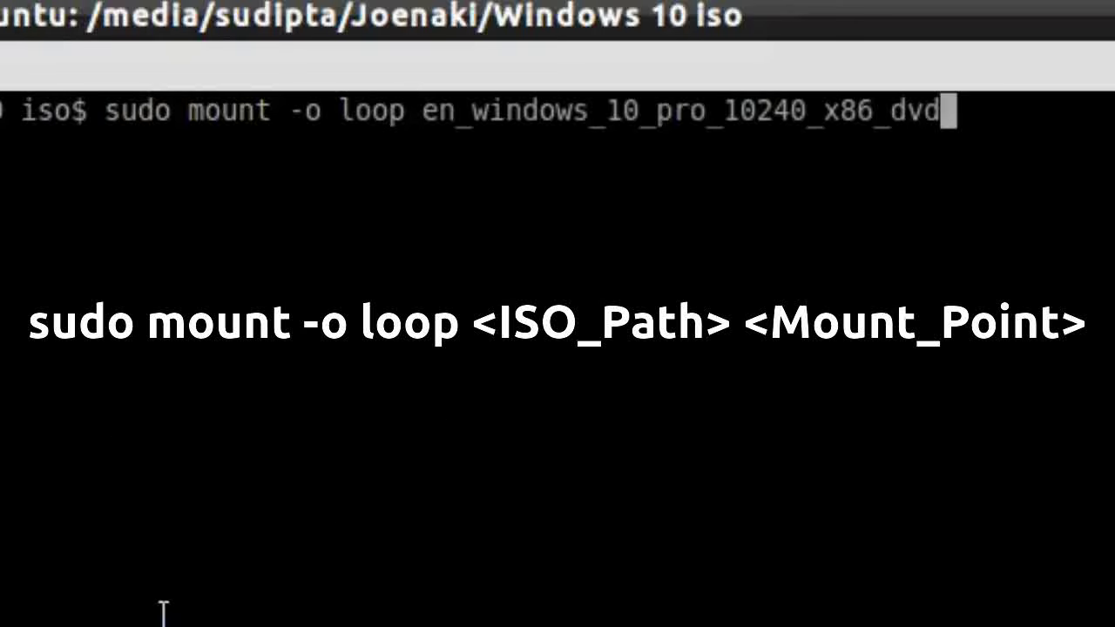
type(".iso /mnt")
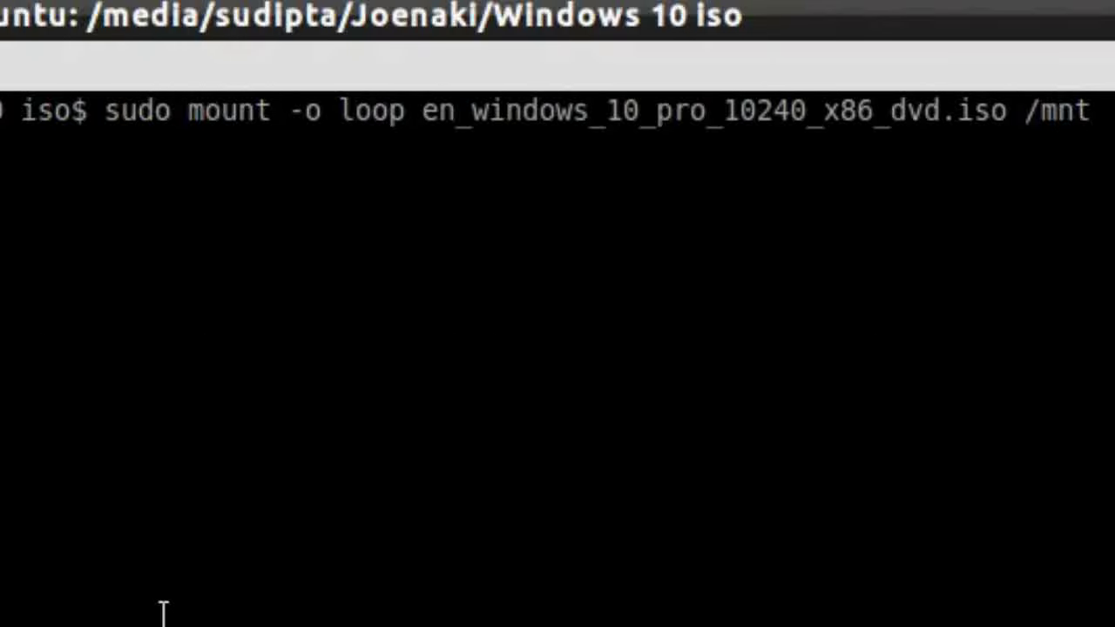
key("Return")
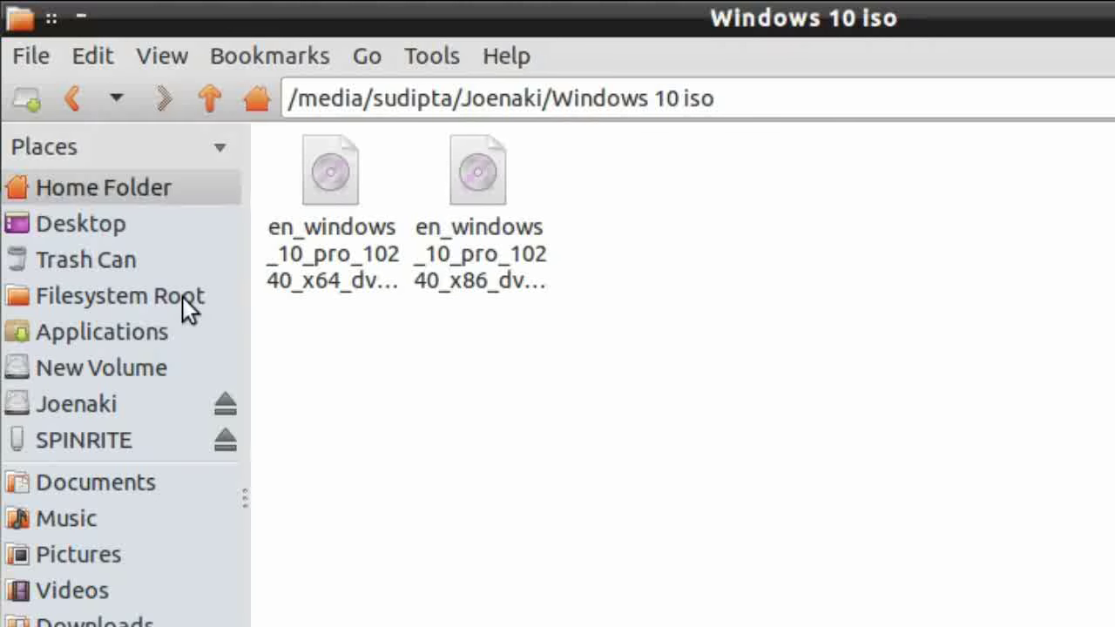
Open the filesystem root in a new tab and check /mnt holds 1063 files totalling 2.8 GiB.
right_click(160, 236)
left_click(225, 320)
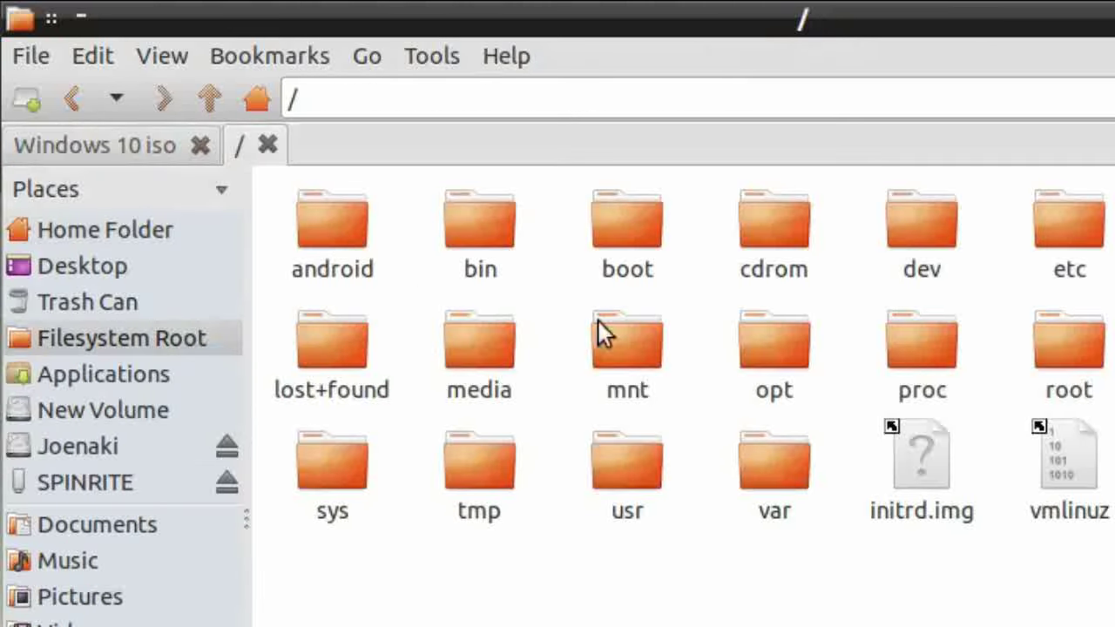
double_click(651, 358)
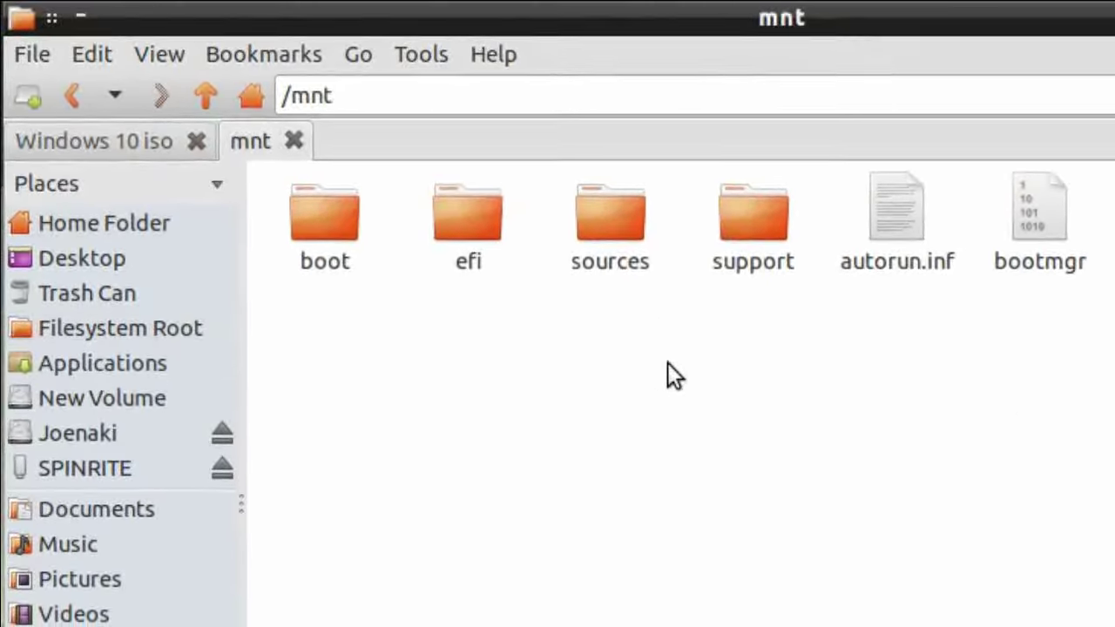
left_click_drag(1107, 409, 268, 181)
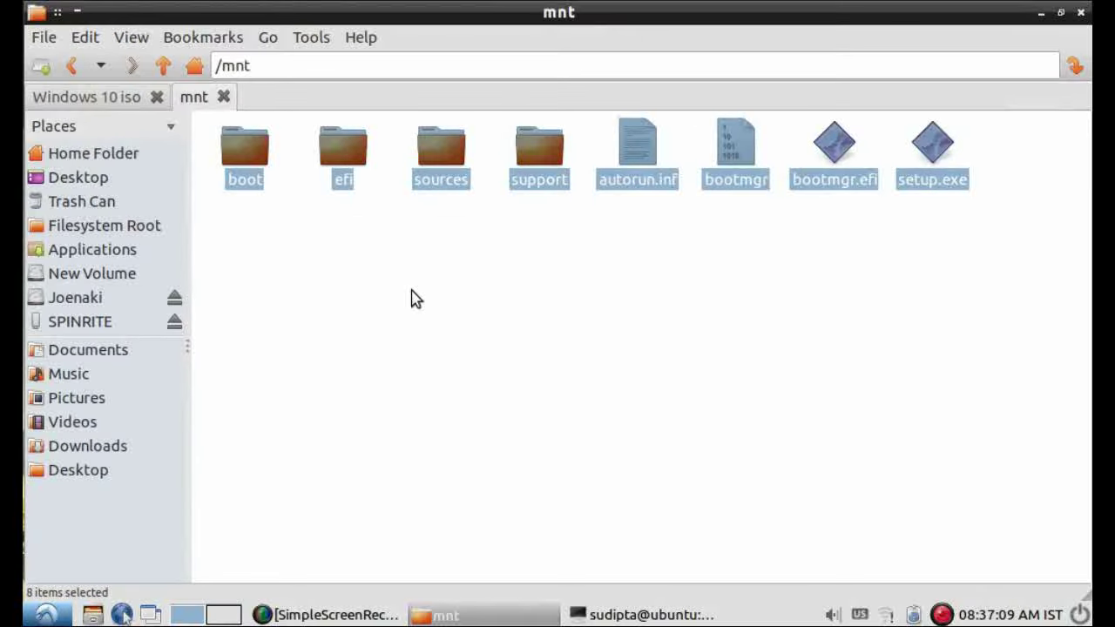
right_click(413, 298)
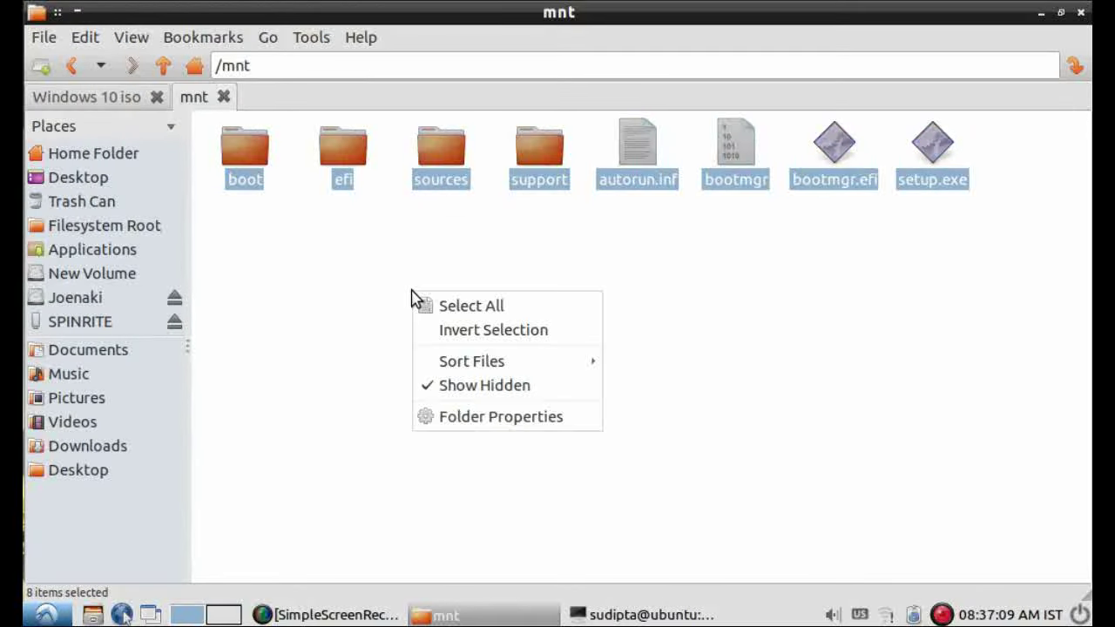
left_click(447, 421)
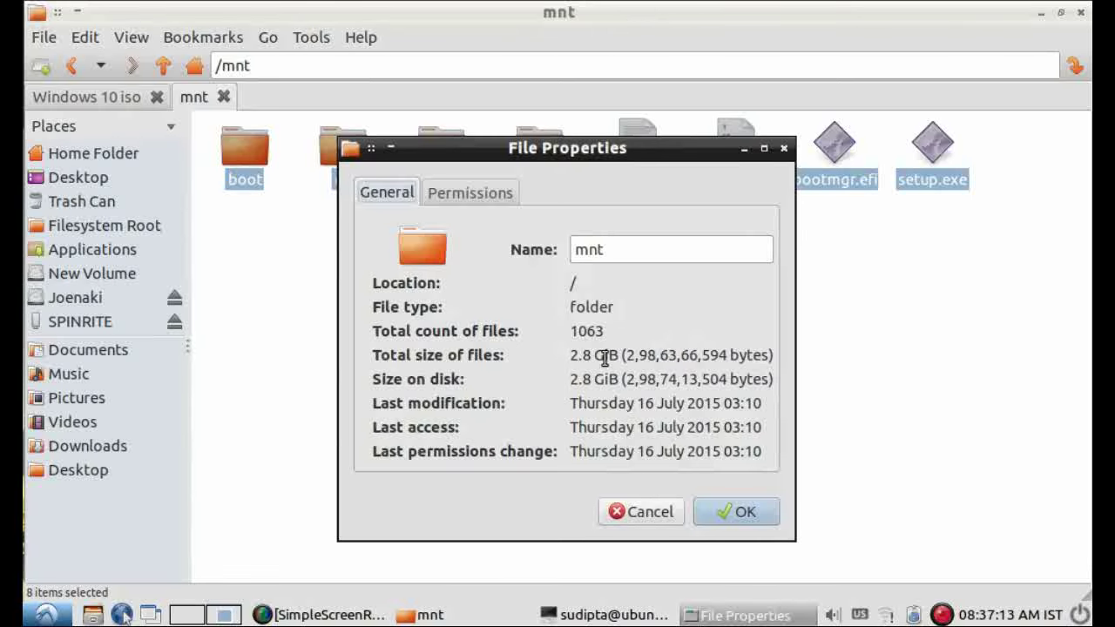
left_click(783, 149)
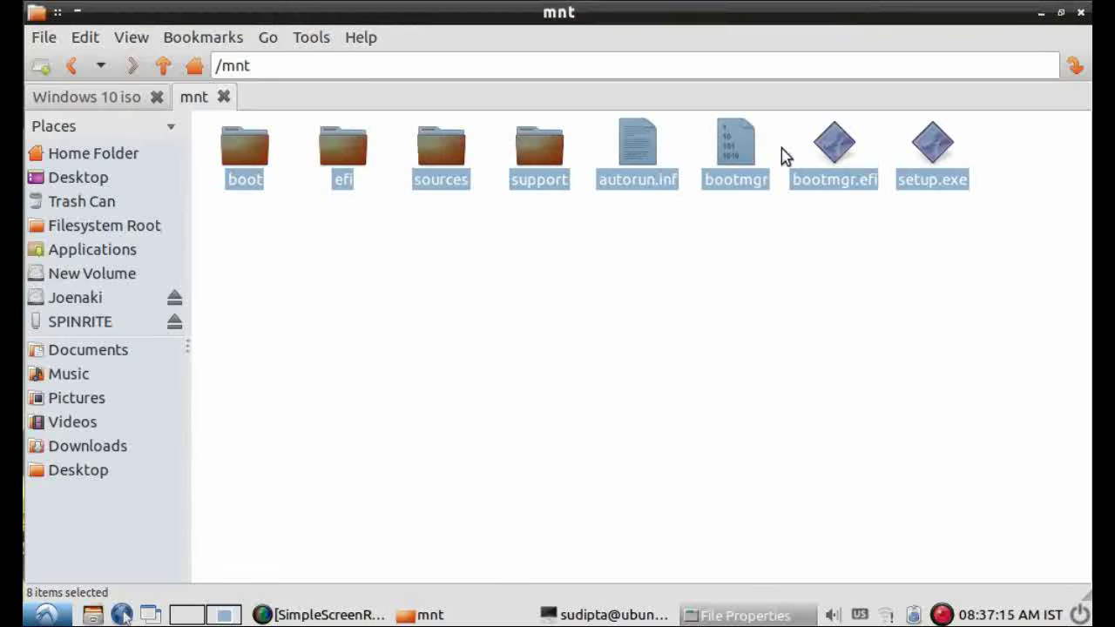
left_click(96, 42)
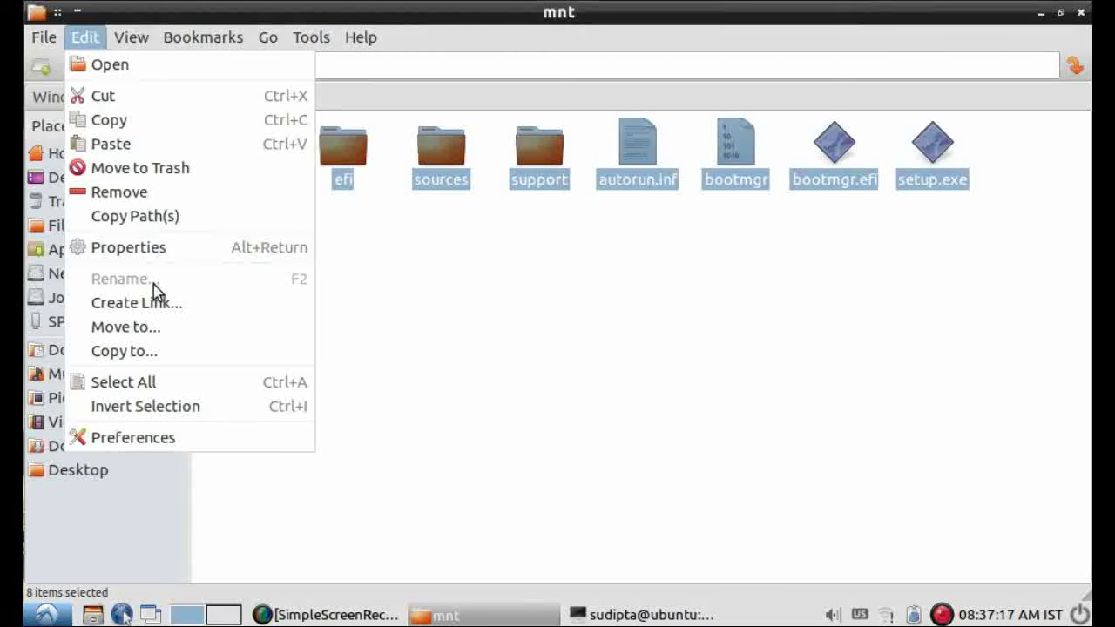
left_click(140, 349)
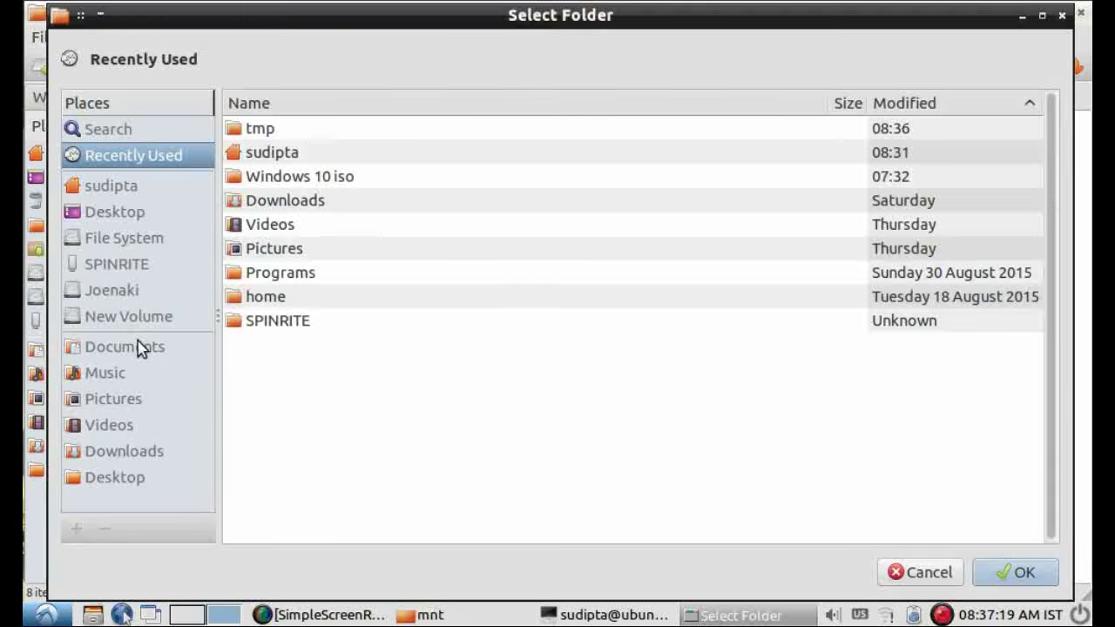
left_click(137, 292)
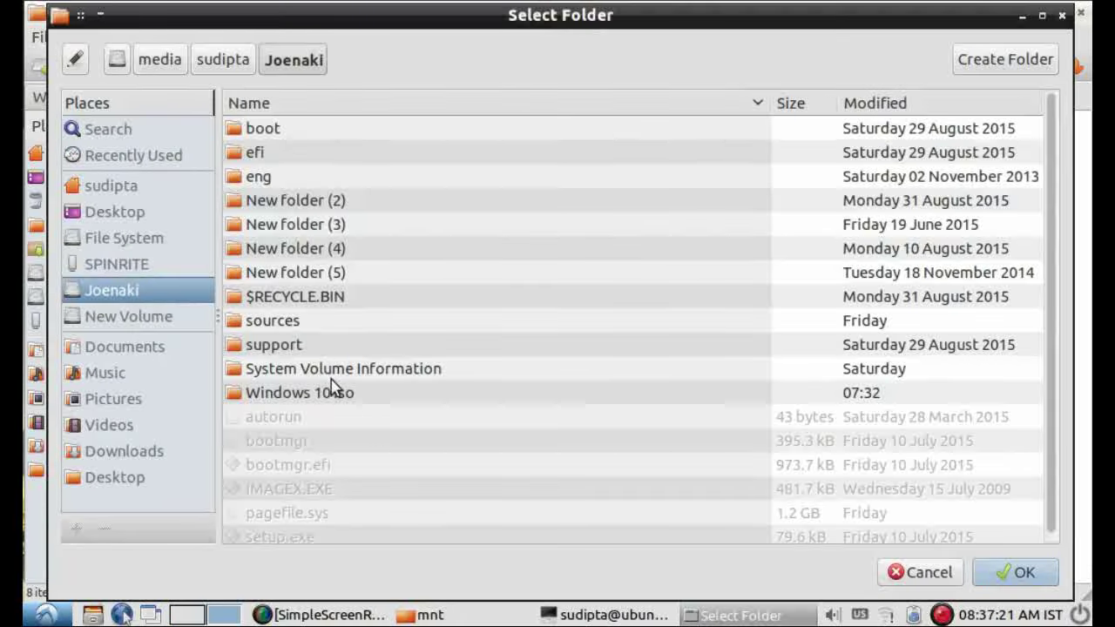
left_click(889, 579)
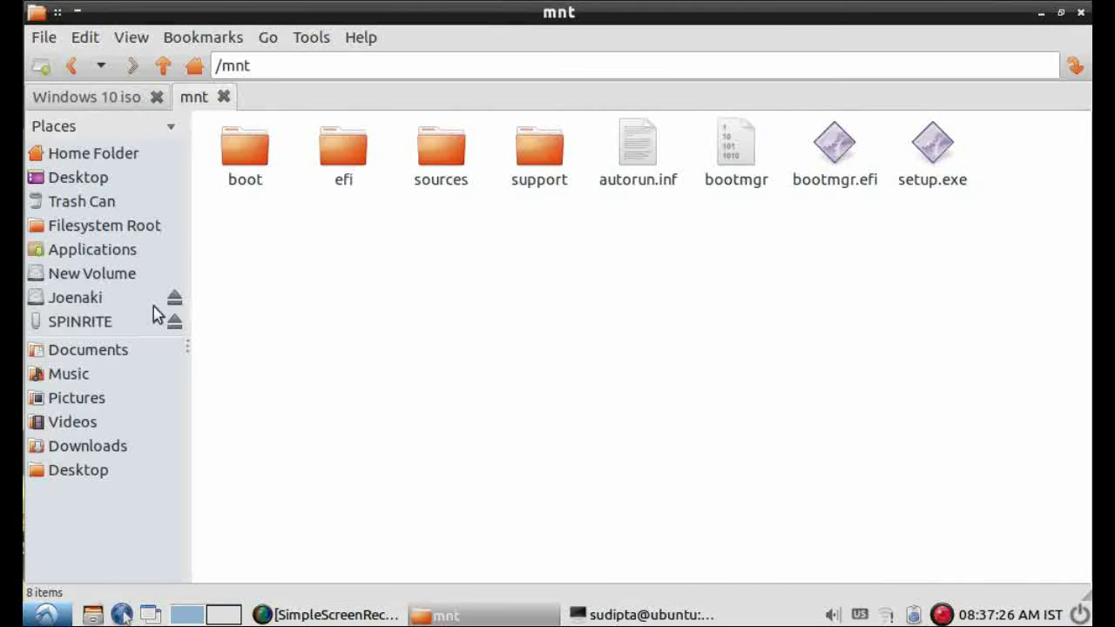
Show the Joenaki drive and inspect its bootmgr, bootmgr.efi and setup.exe files.
left_click(98, 300)
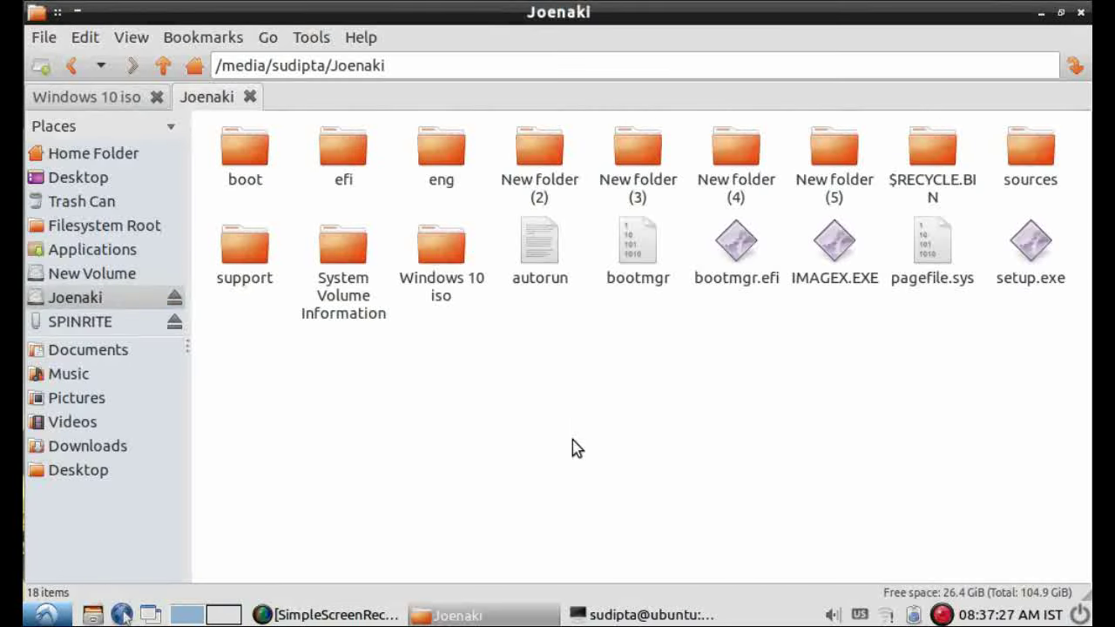
left_click(630, 265)
left_click(718, 266)
left_click(1046, 281)
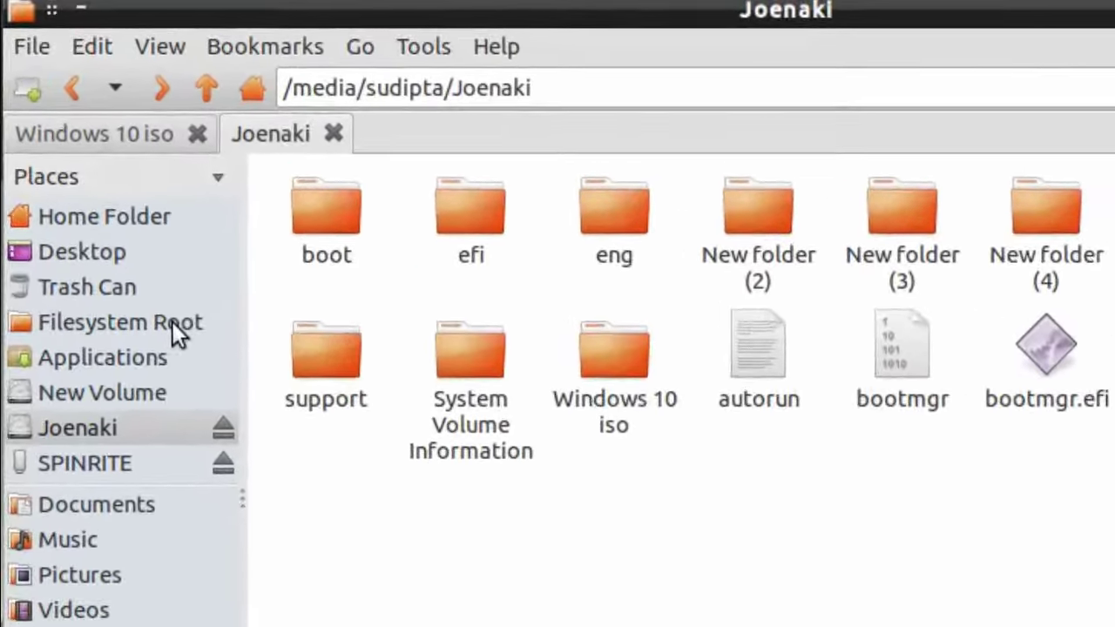
right_click(171, 323)
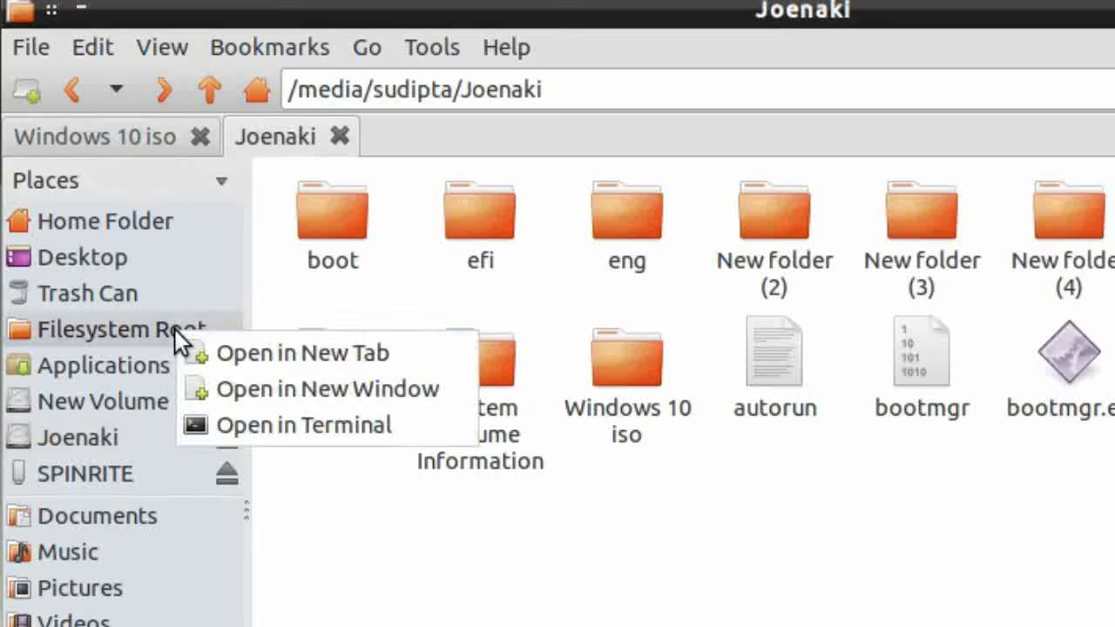
Open the filesystem root in a new tab and browse to /boot/grub to find grub.cfg.
left_click(203, 334)
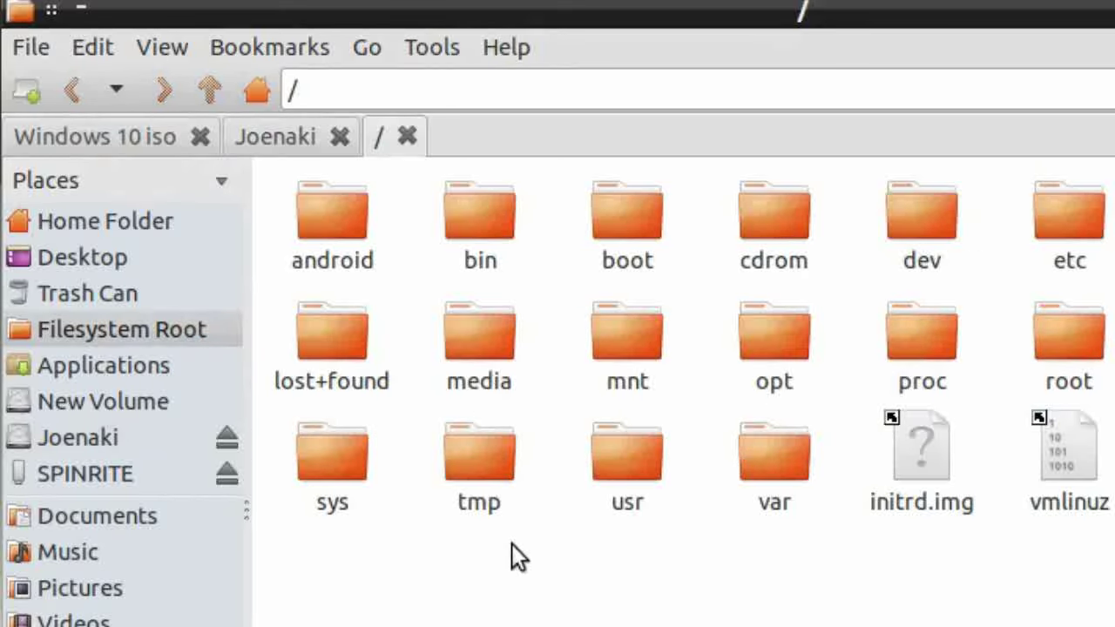
double_click(628, 235)
left_click(334, 216)
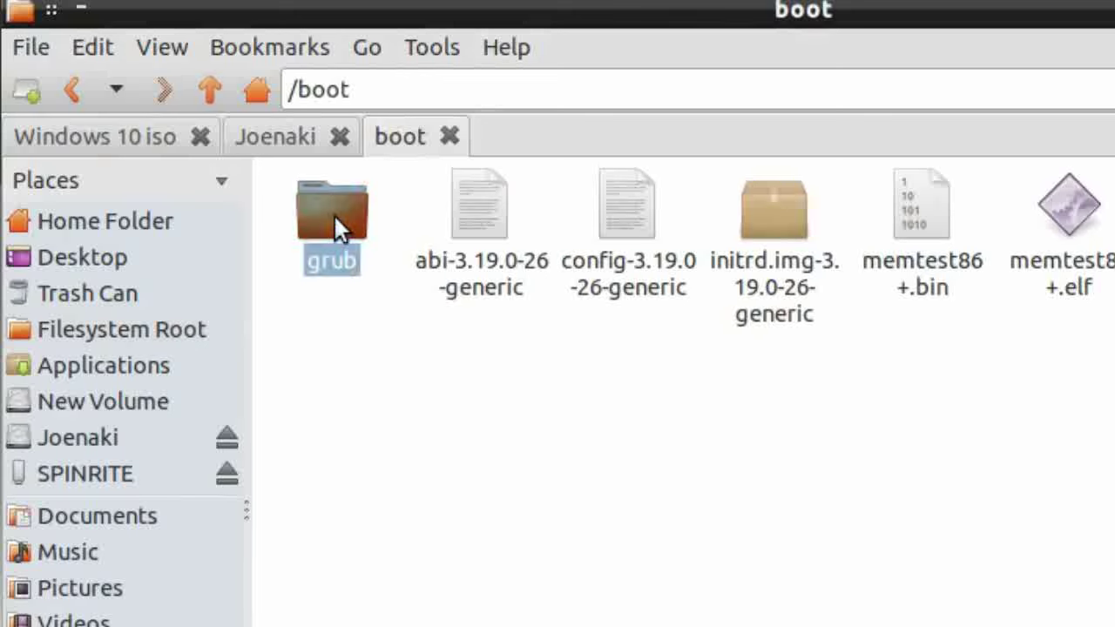
double_click(333, 214)
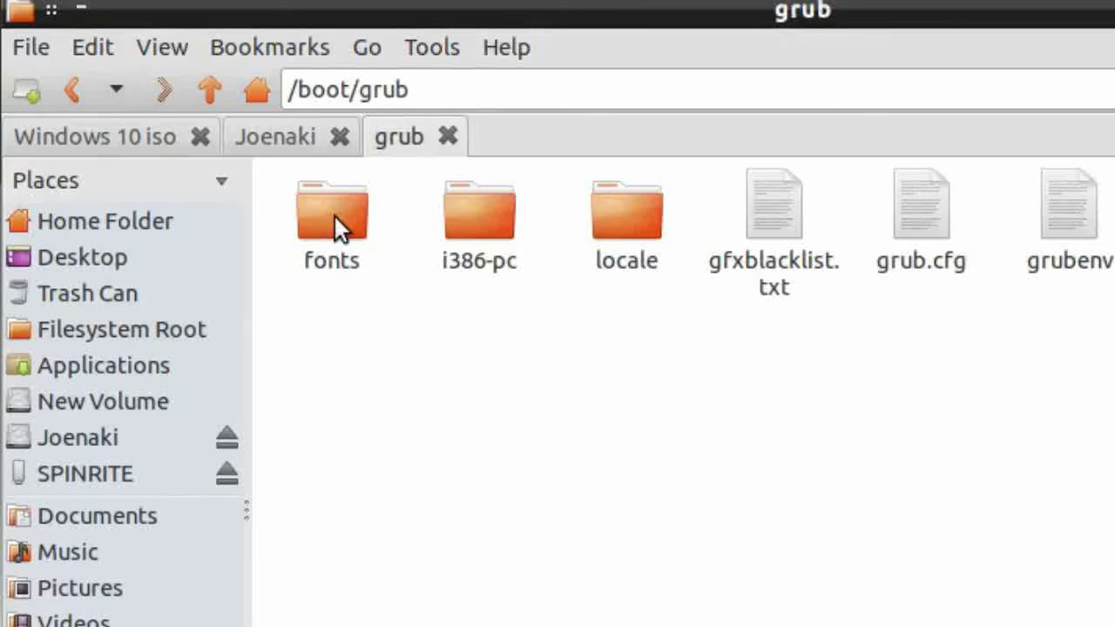
left_click(904, 208)
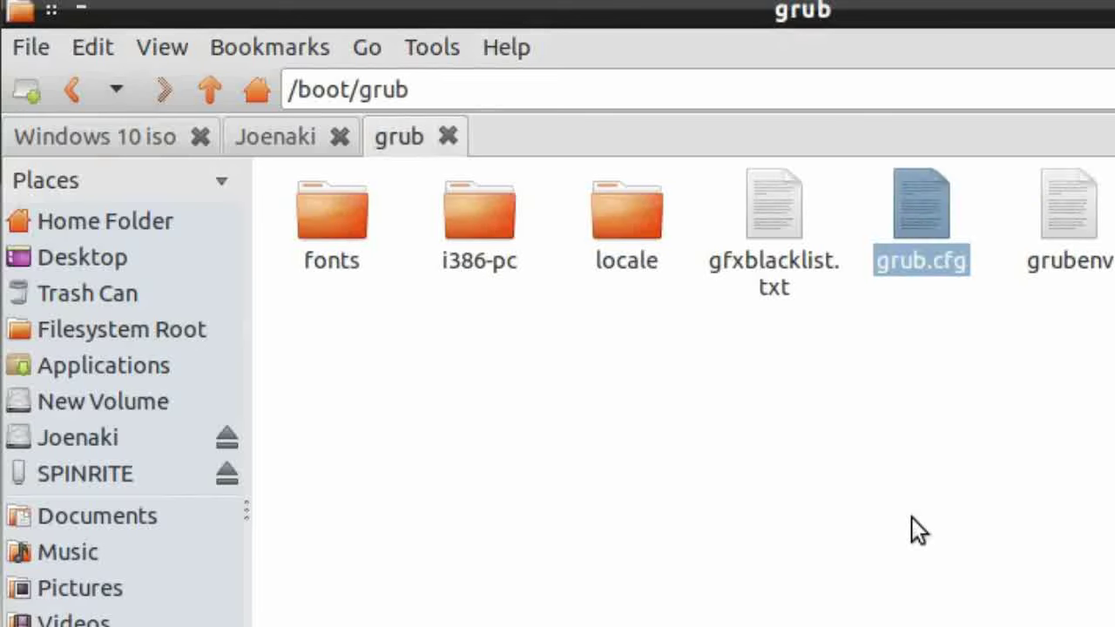
left_click(958, 551)
left_click(423, 50)
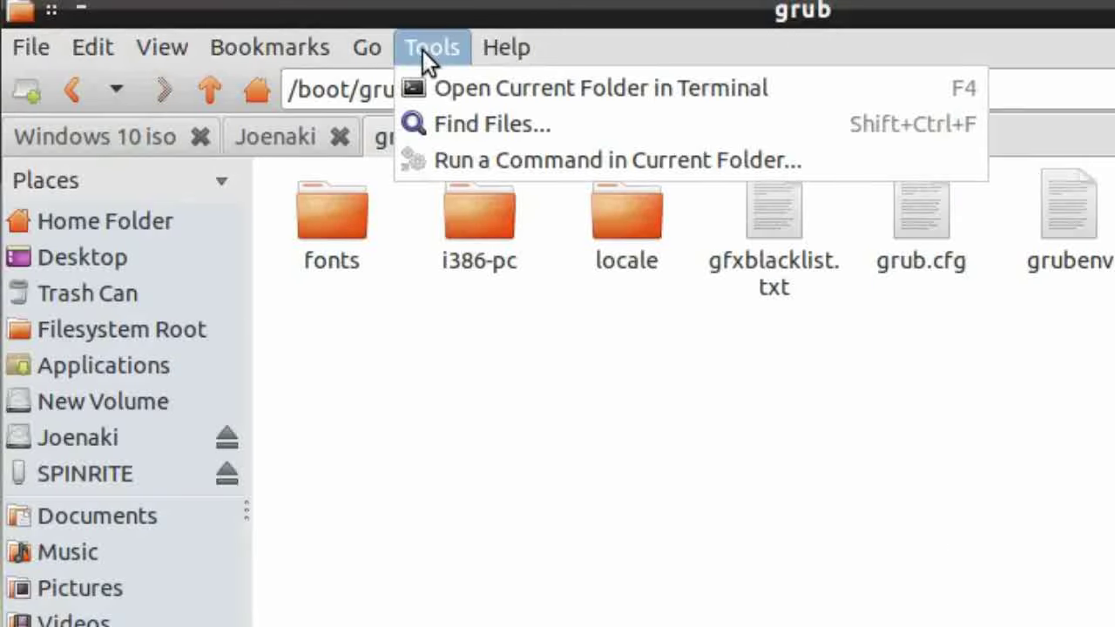
Open a terminal in /boot/grub and run sudo leafpad grub.cfg.
left_click(420, 89)
type("sud")
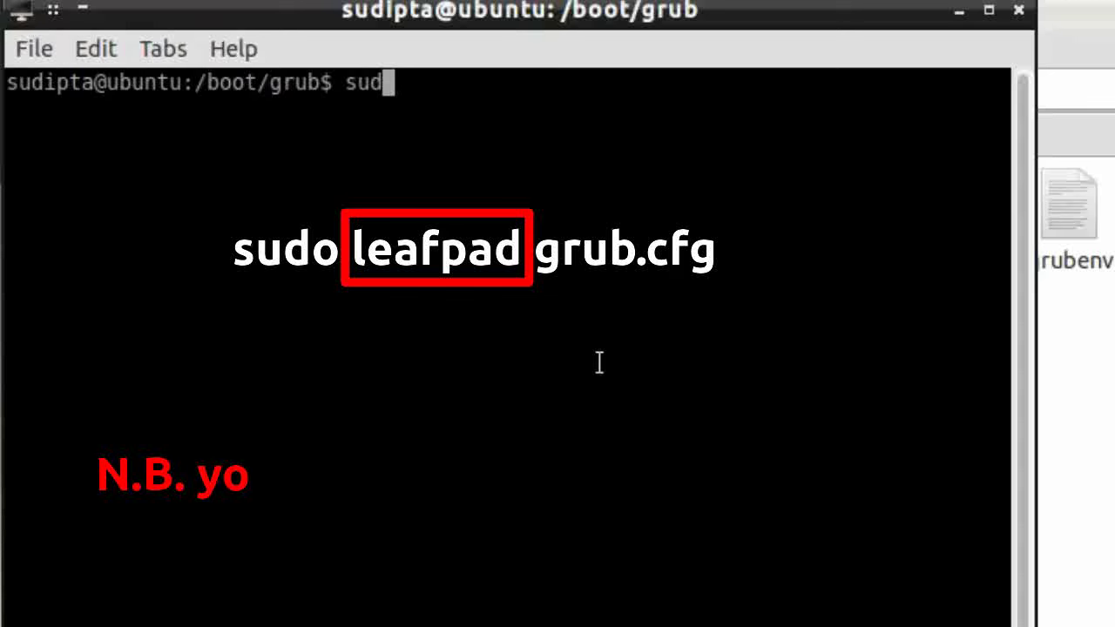
type("o lea")
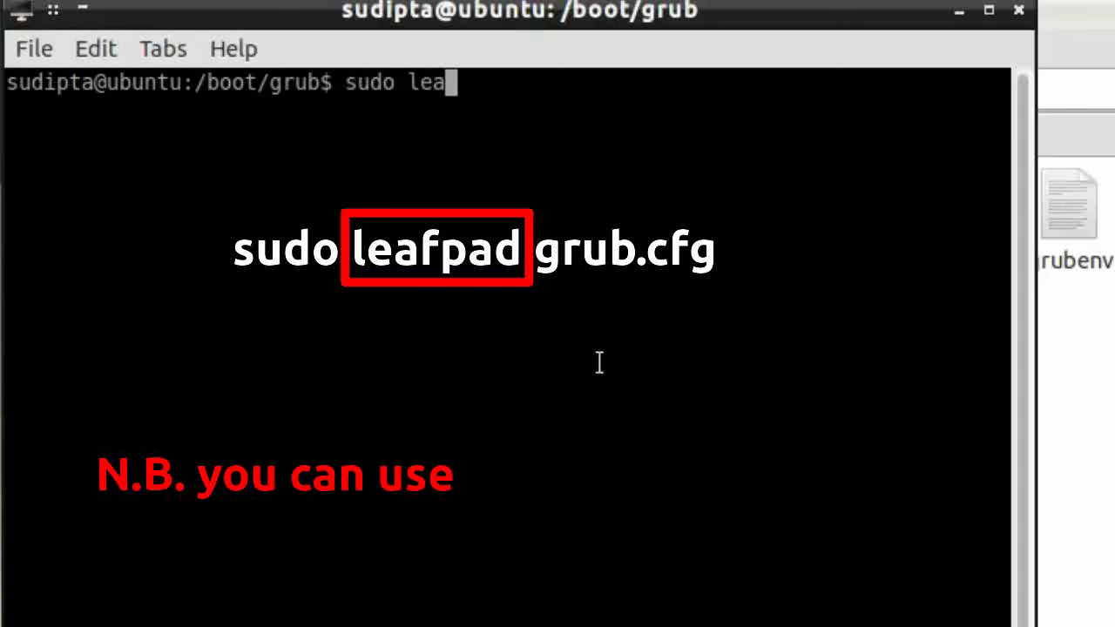
type("fpad gr")
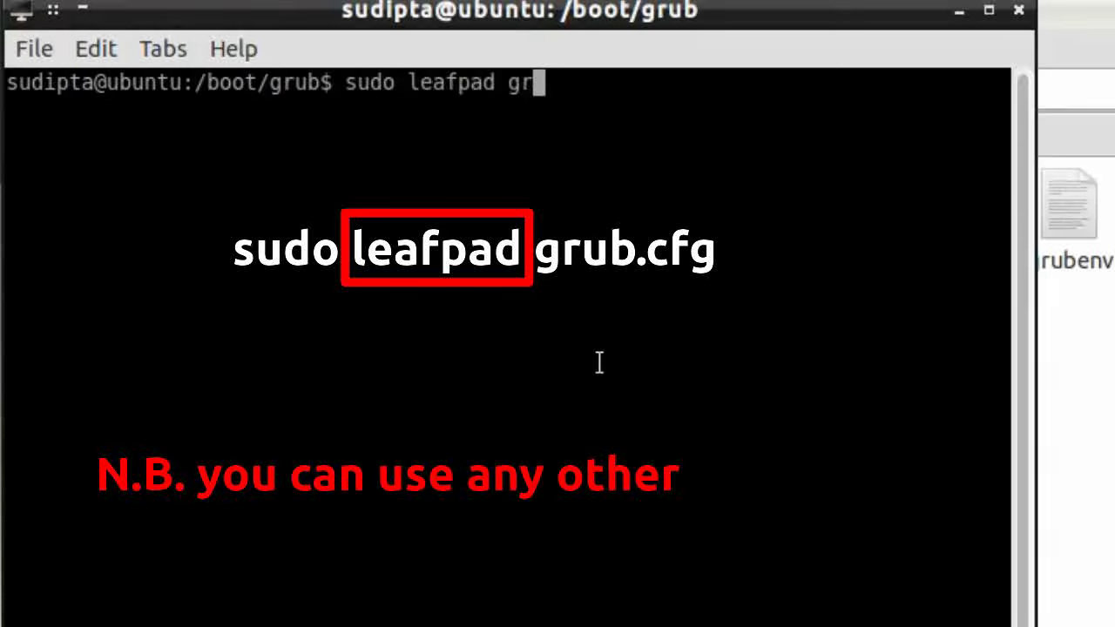
type("ub.cfg")
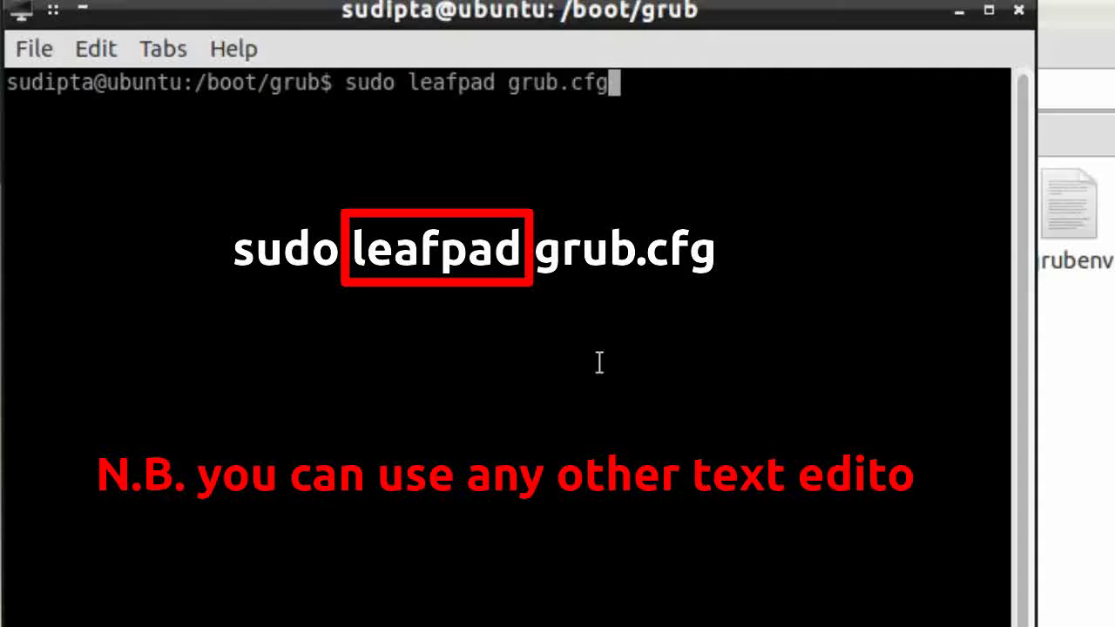
key("Return")
key("Return")
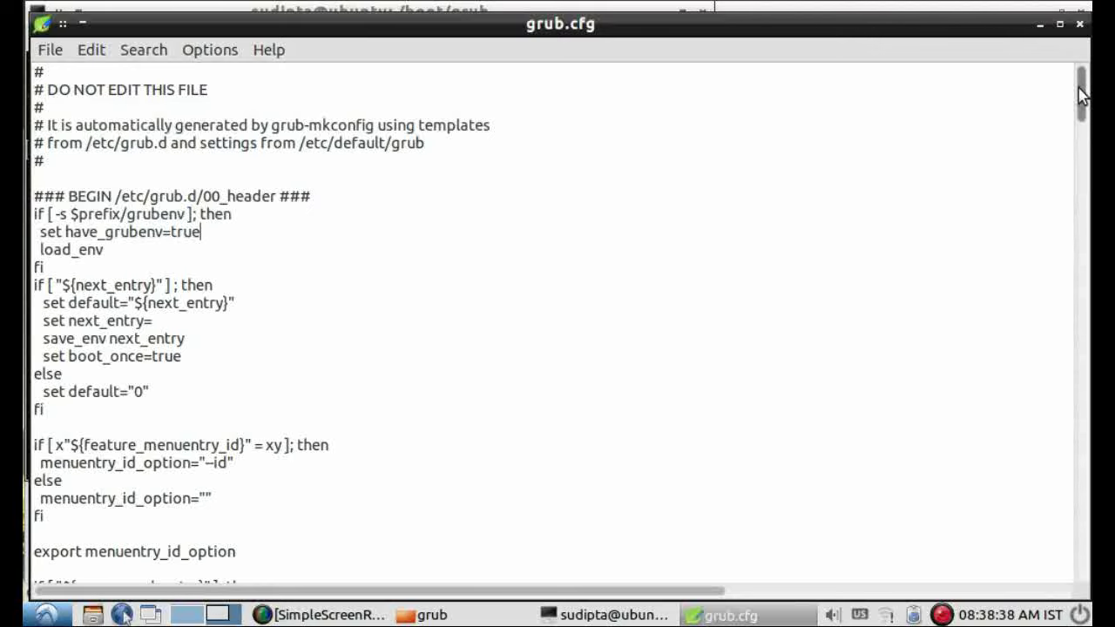
Scroll grub.cfg down to the Windows 10 menu entry and highlight the whole block.
left_click_drag(1081, 94, 1082, 523)
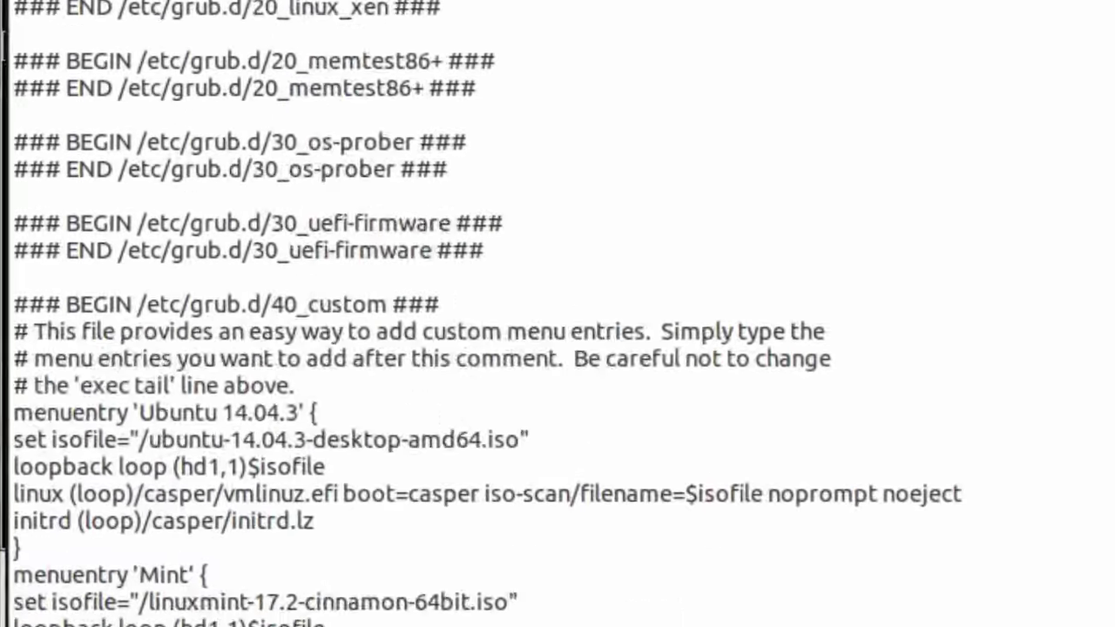
scroll(558, 314, "down", 4)
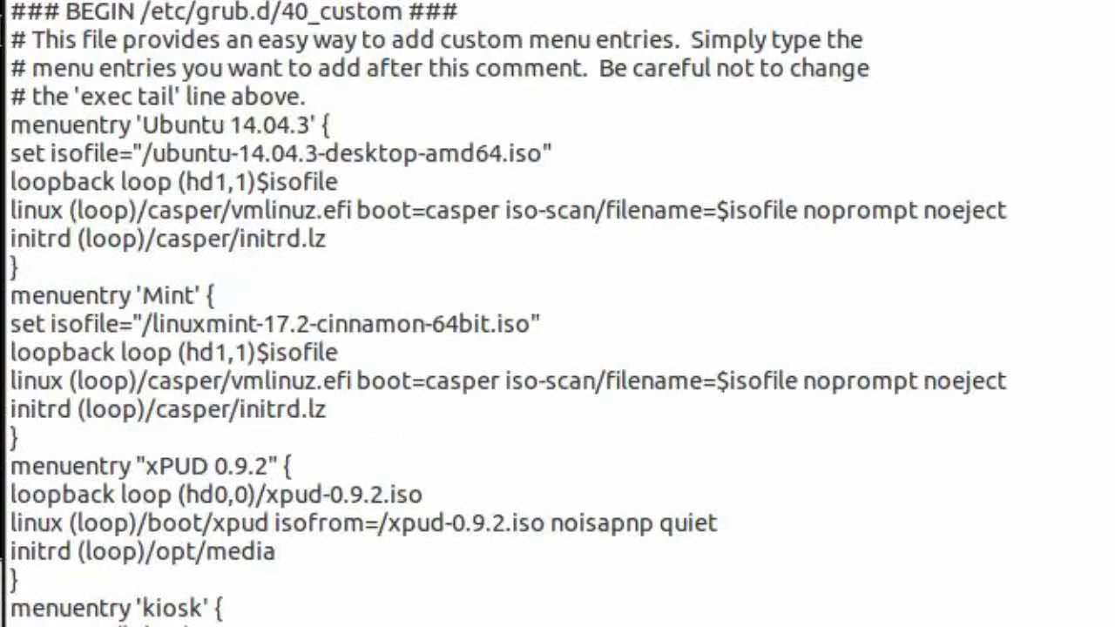
scroll(558, 314, "down", 7)
scroll(236, 314, "down", 2)
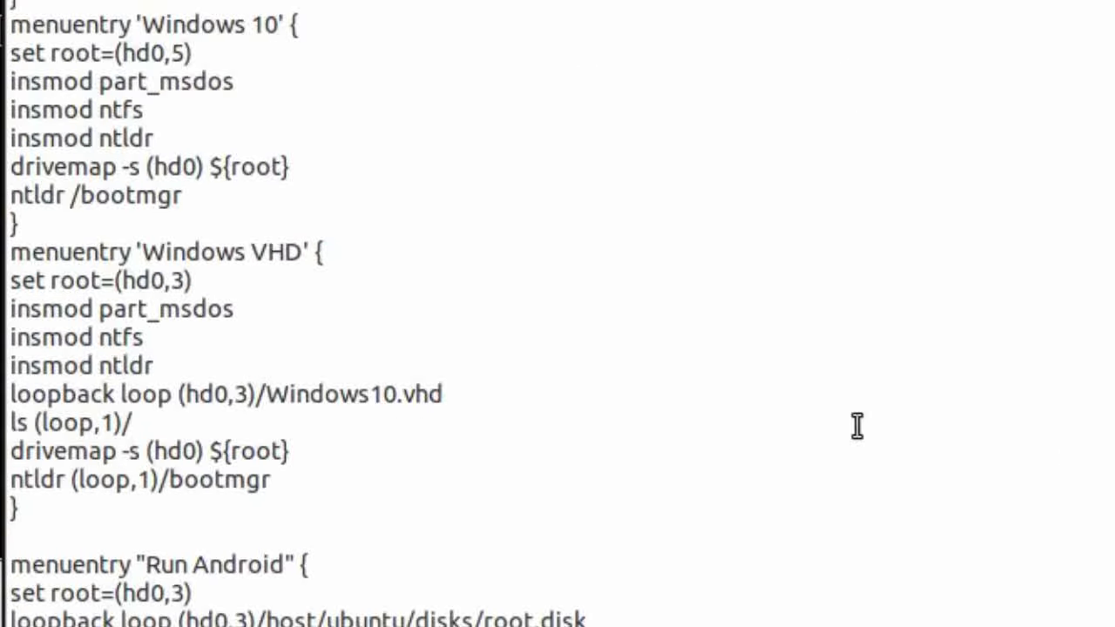
left_click_drag(31, 225, 14, 54)
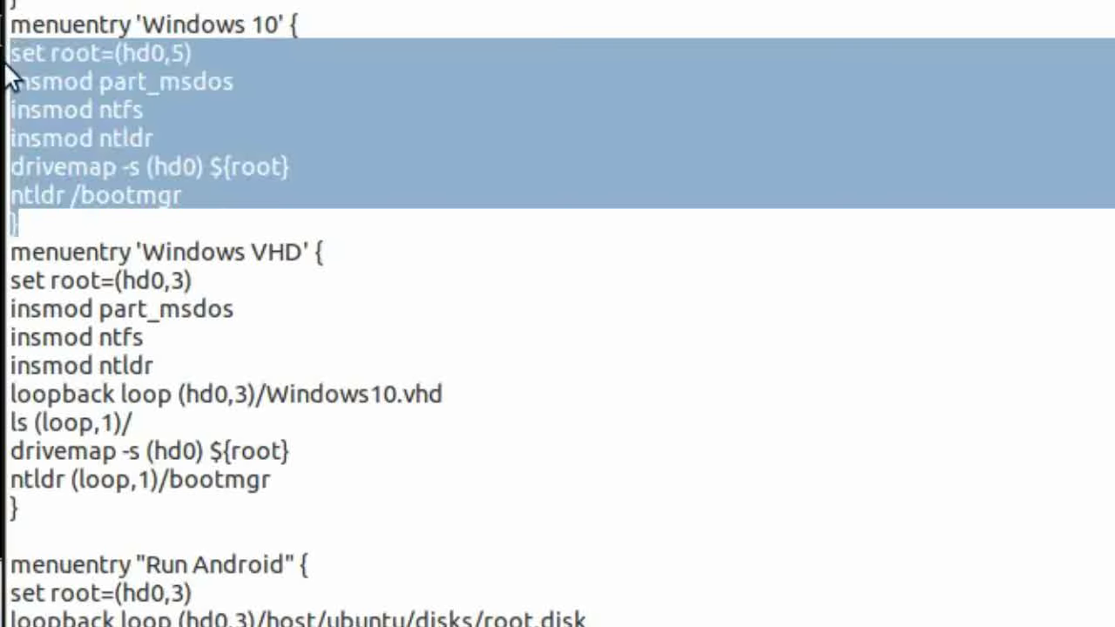
key("shift+Up")
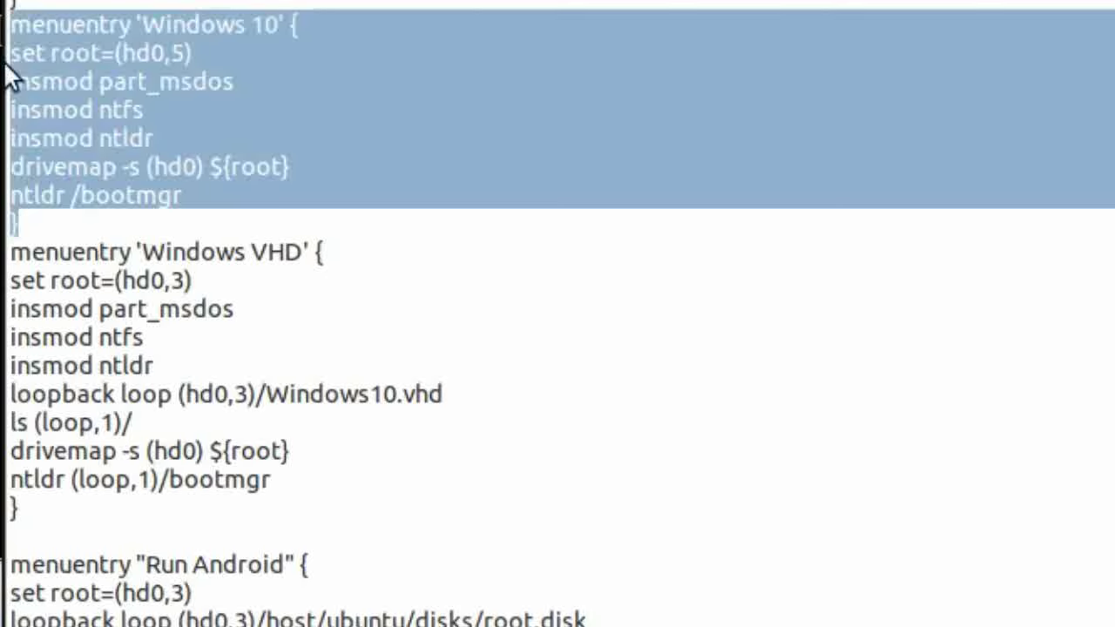
left_click(469, 244)
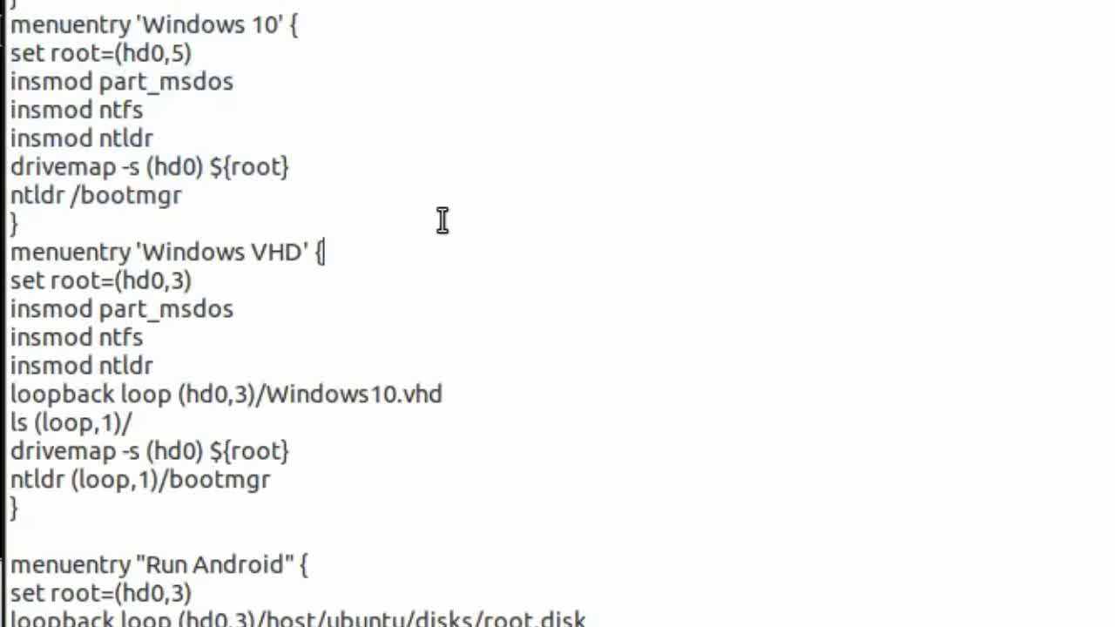
Return to the file manager's Joenaki tab and bring up the applications menu.
left_click(440, 616)
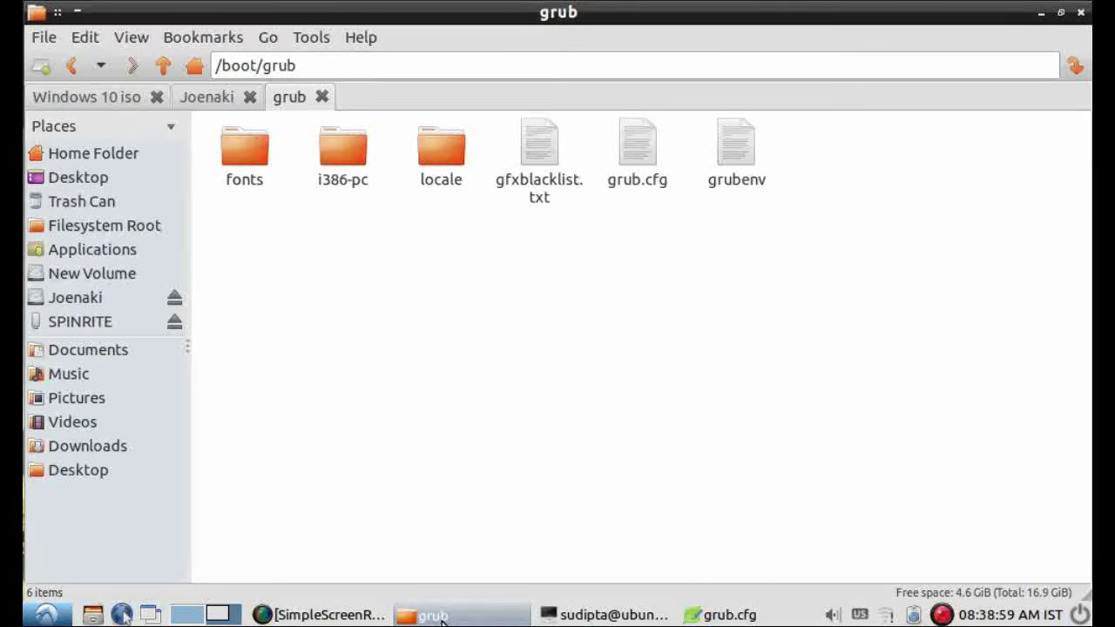
left_click(212, 96)
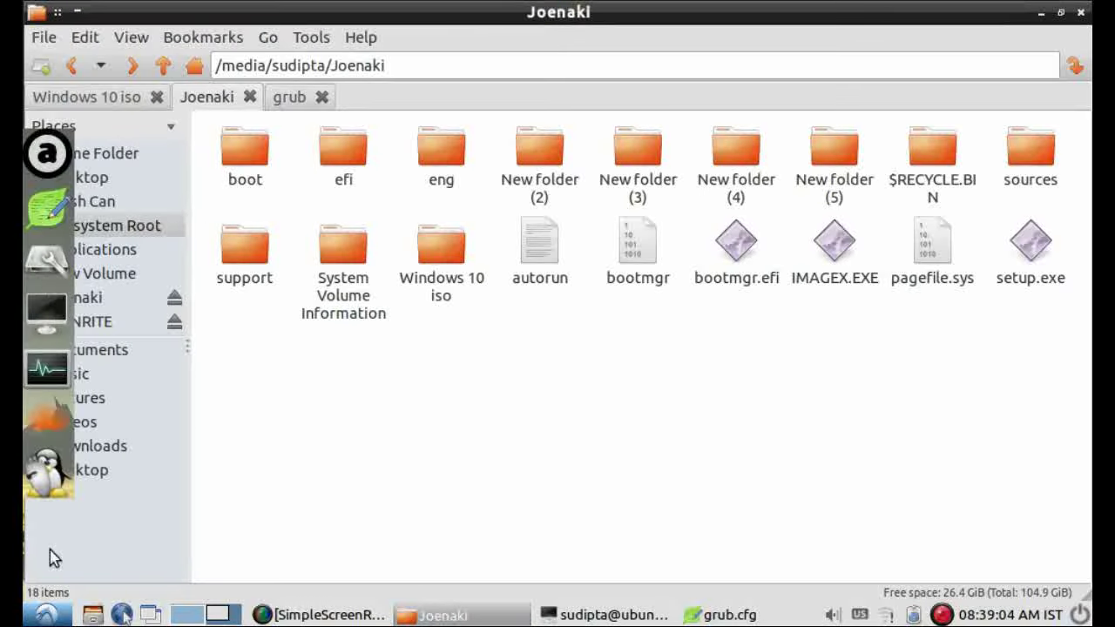
left_click(45, 615)
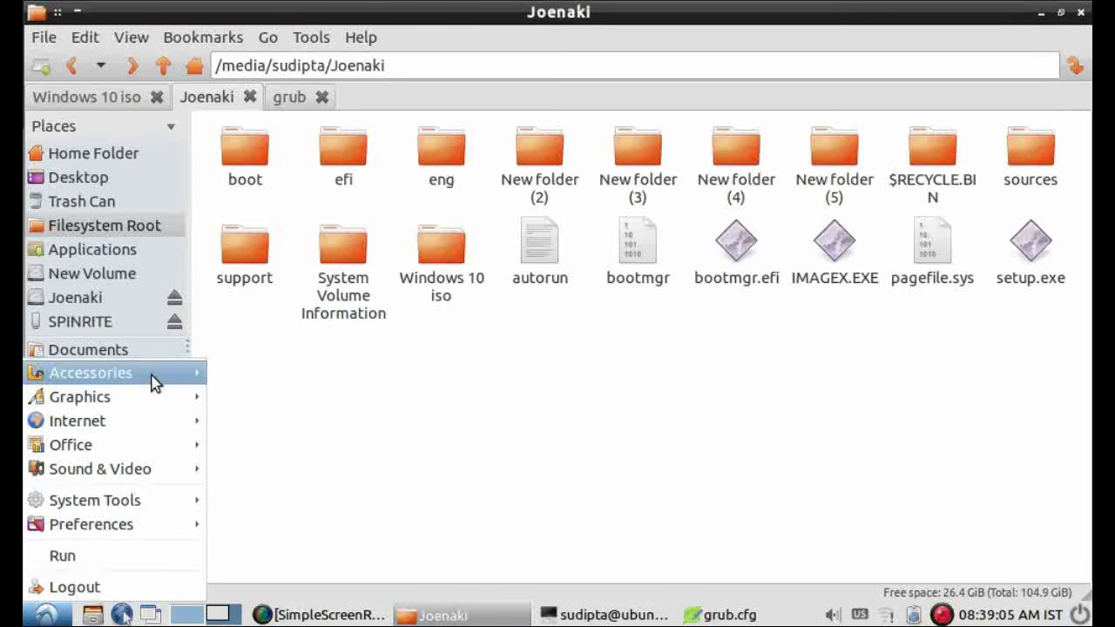
Launch Disks and confirm Joenaki is Partition 5, device /dev/sda5, type HPFS/NTFS.
mouse_move(154, 381)
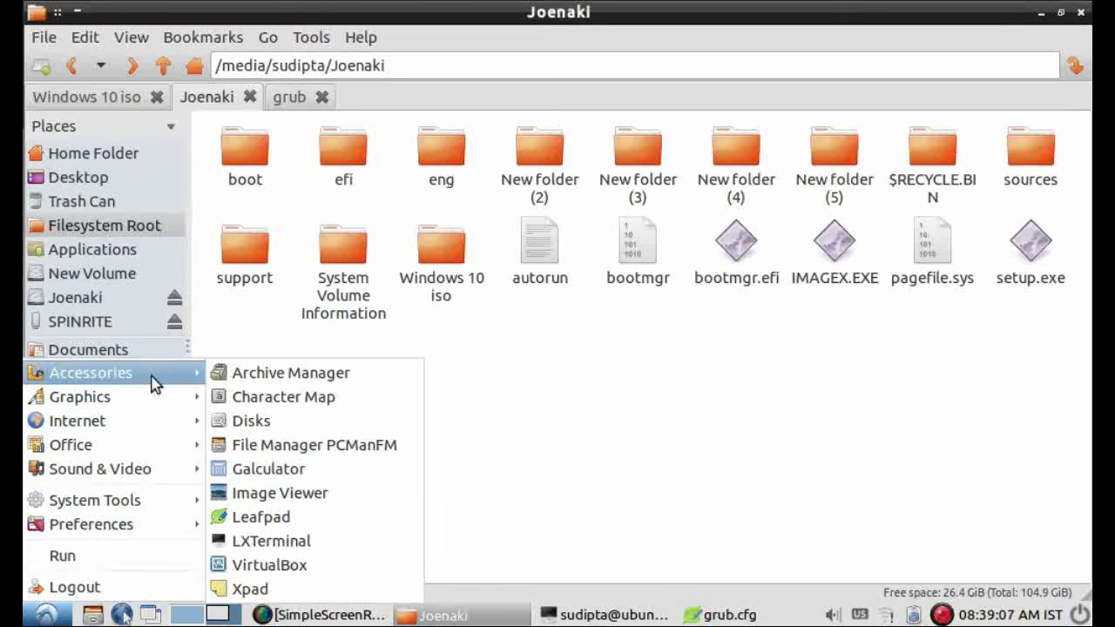
left_click(266, 432)
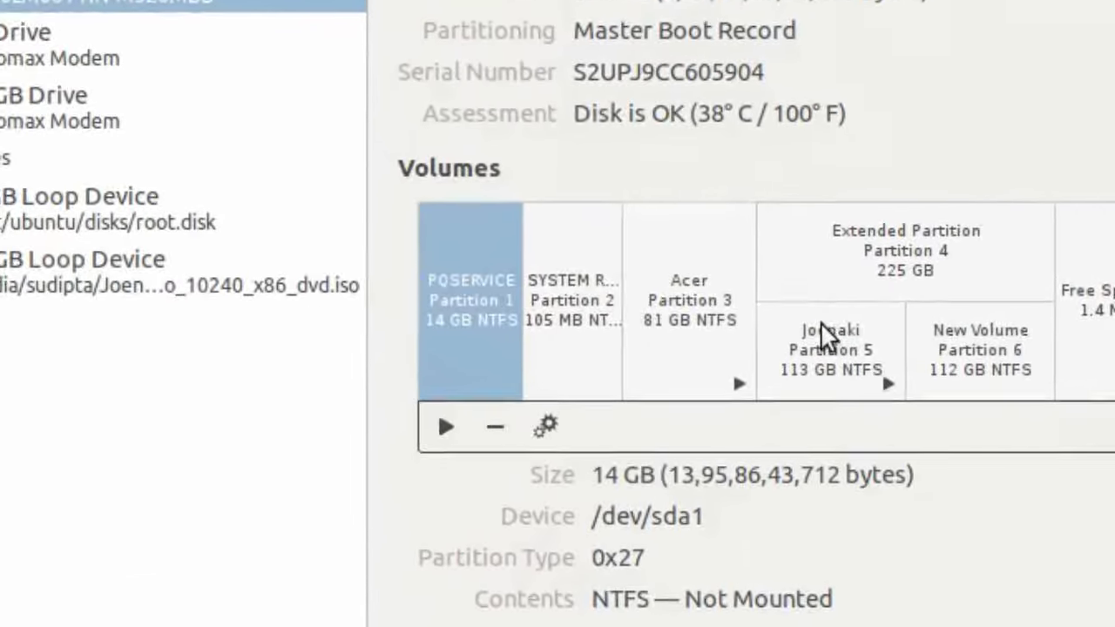
left_click(822, 325)
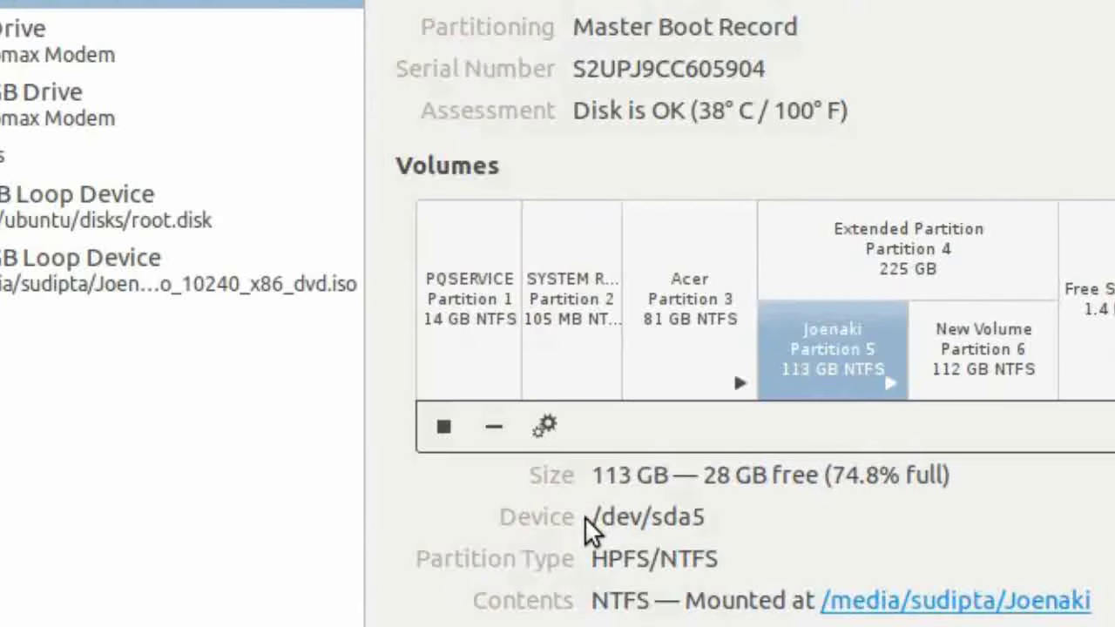
left_click_drag(591, 517, 805, 529)
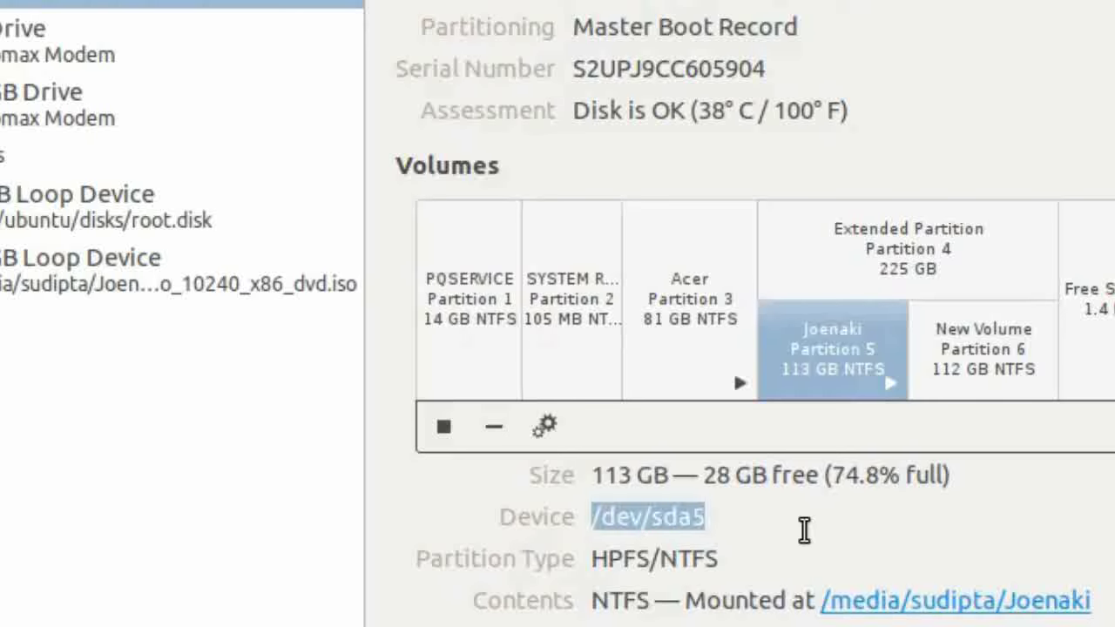
left_click(804, 529)
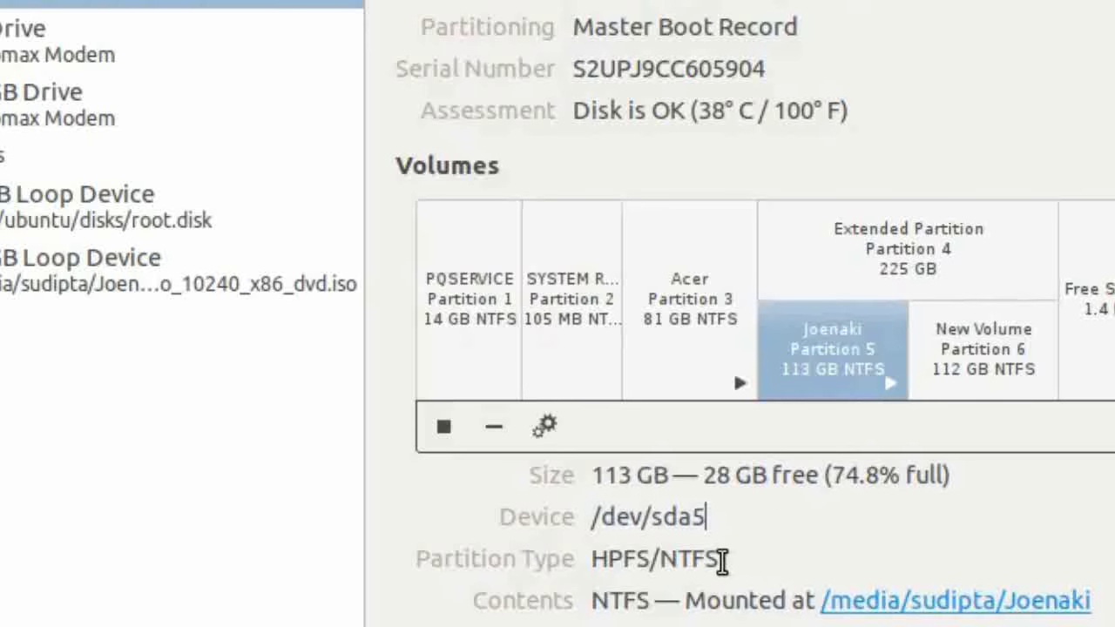
left_click_drag(720, 562, 591, 557)
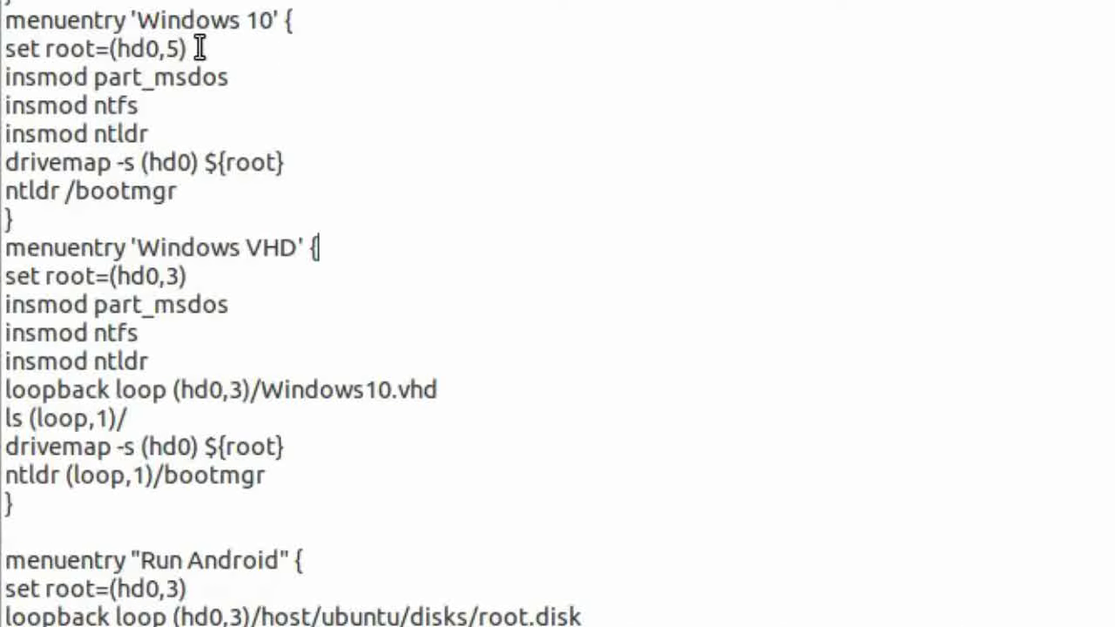
Review the set root=(hd0,5), insmod ntfs, insmod ntldr and ntldr /bootmgr lines, then close Leafpad.
left_click_drag(199, 48, 8, 48)
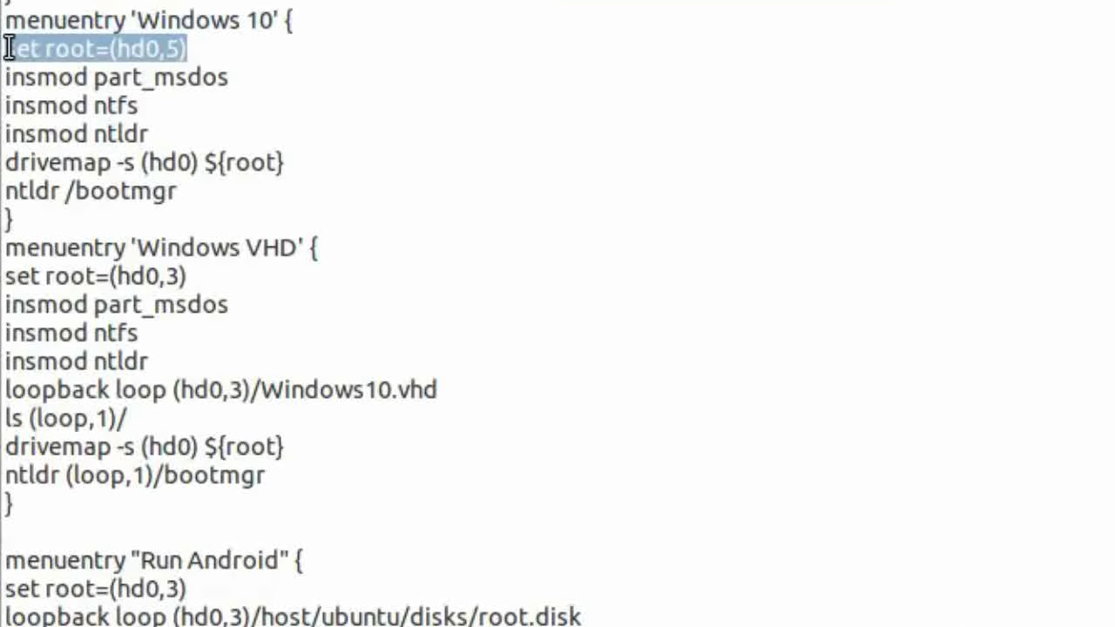
left_click(558, 87)
left_click_drag(149, 106, 5, 96)
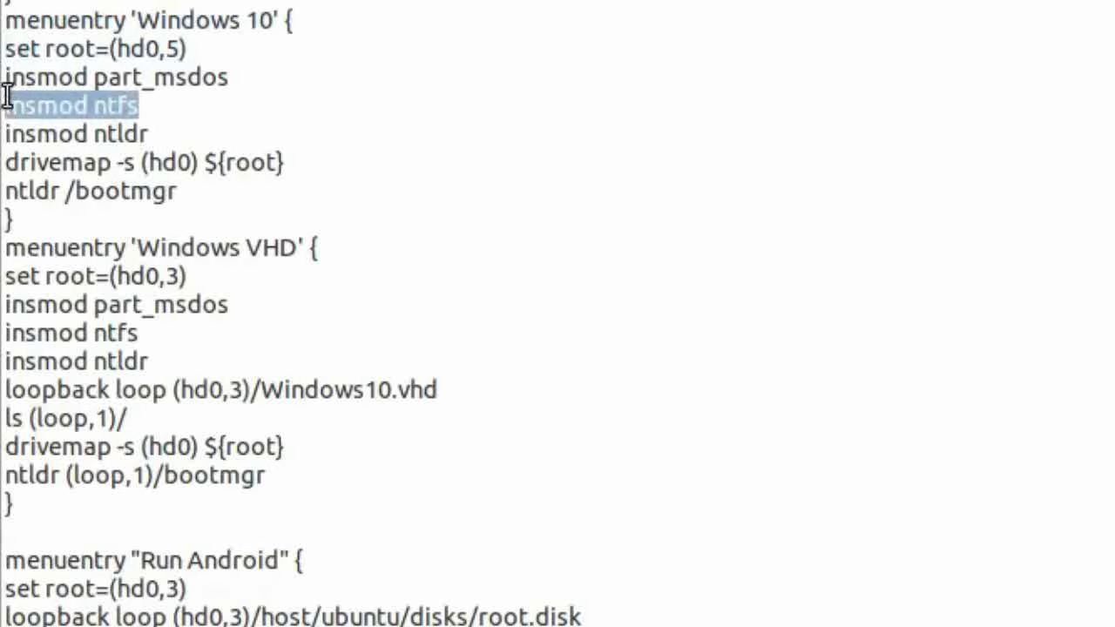
left_click(394, 133)
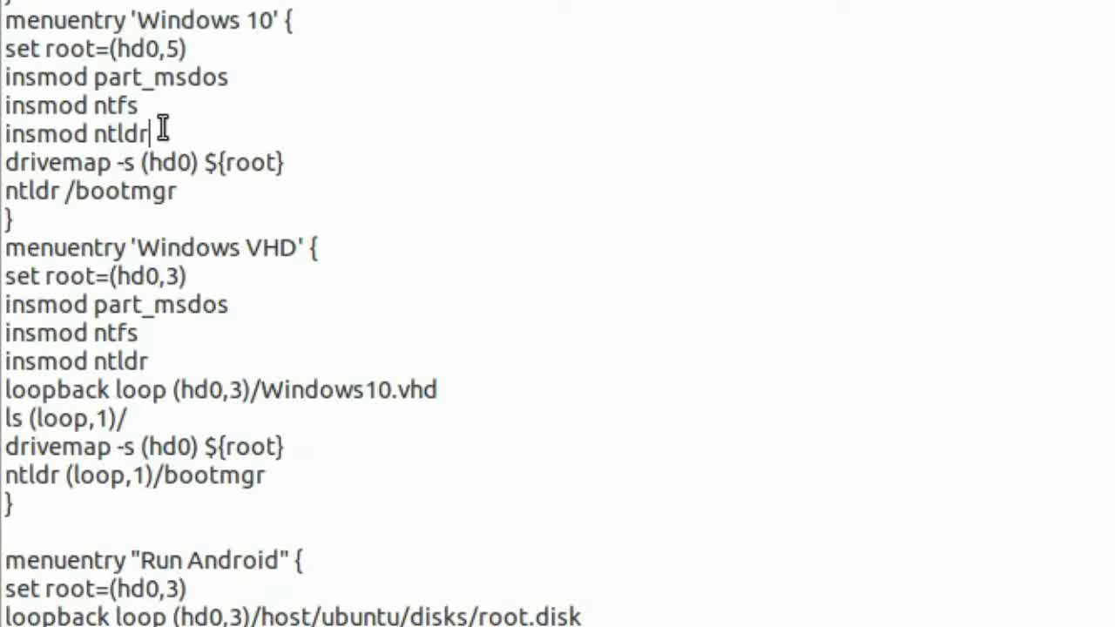
left_click_drag(163, 130, 5, 134)
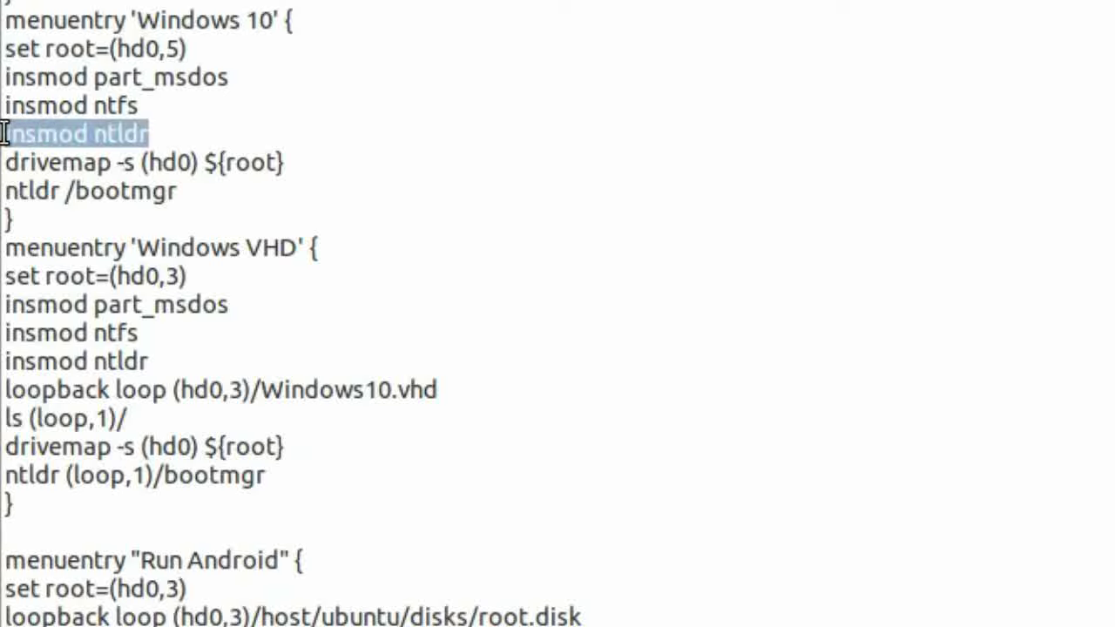
left_click(278, 187)
left_click_drag(179, 190, 7, 192)
left_click(216, 194)
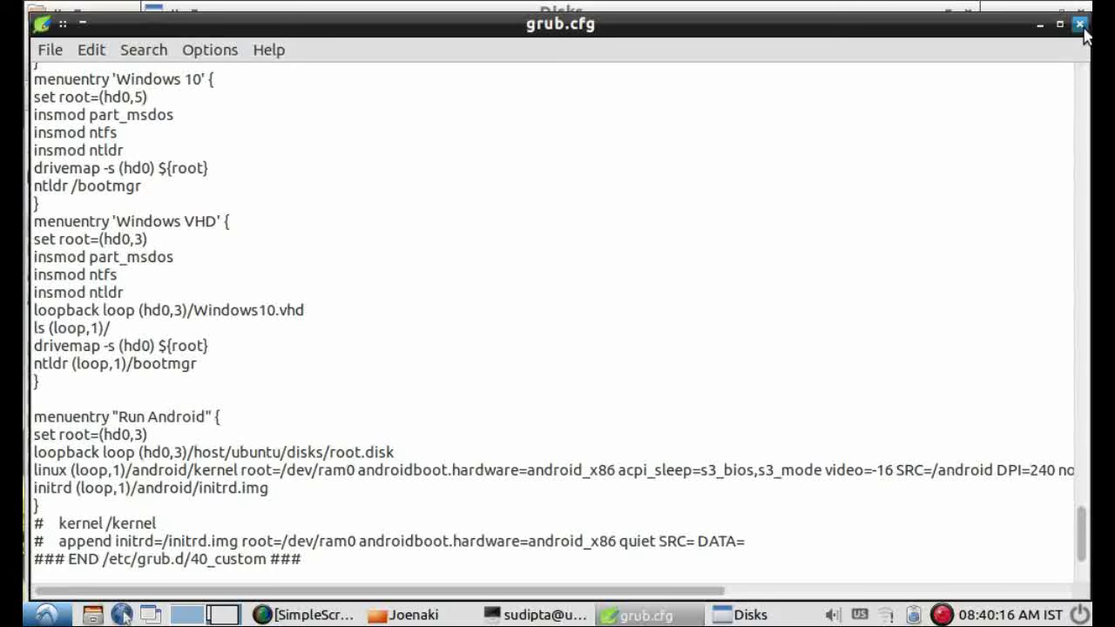
left_click(1081, 25)
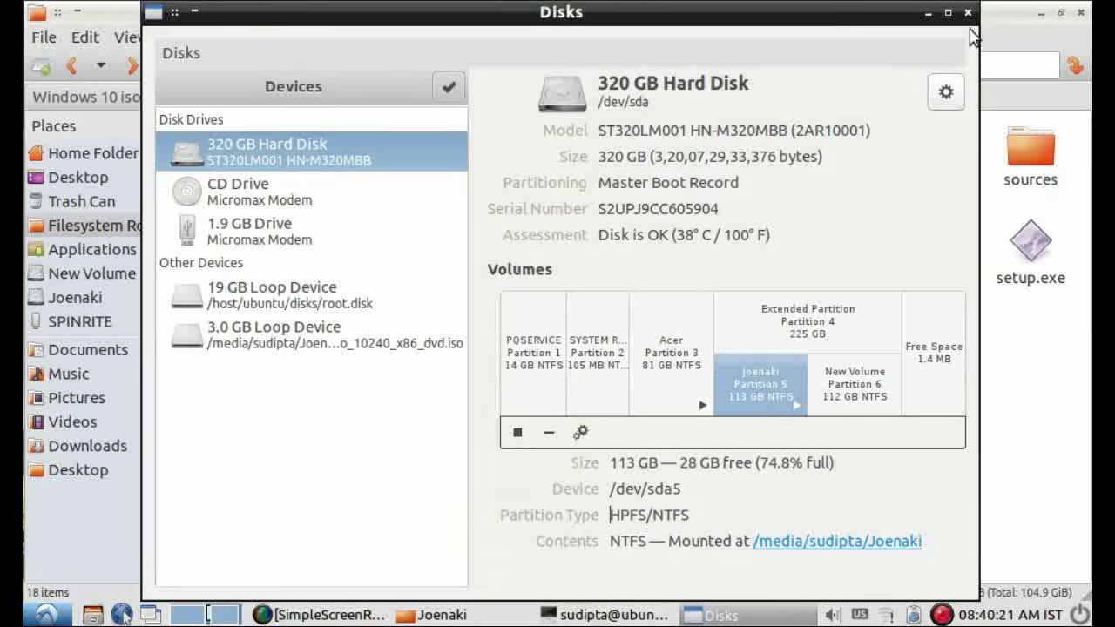
Close the Disks, file manager and terminal windows, then bring up the logout dialog.
left_click(968, 12)
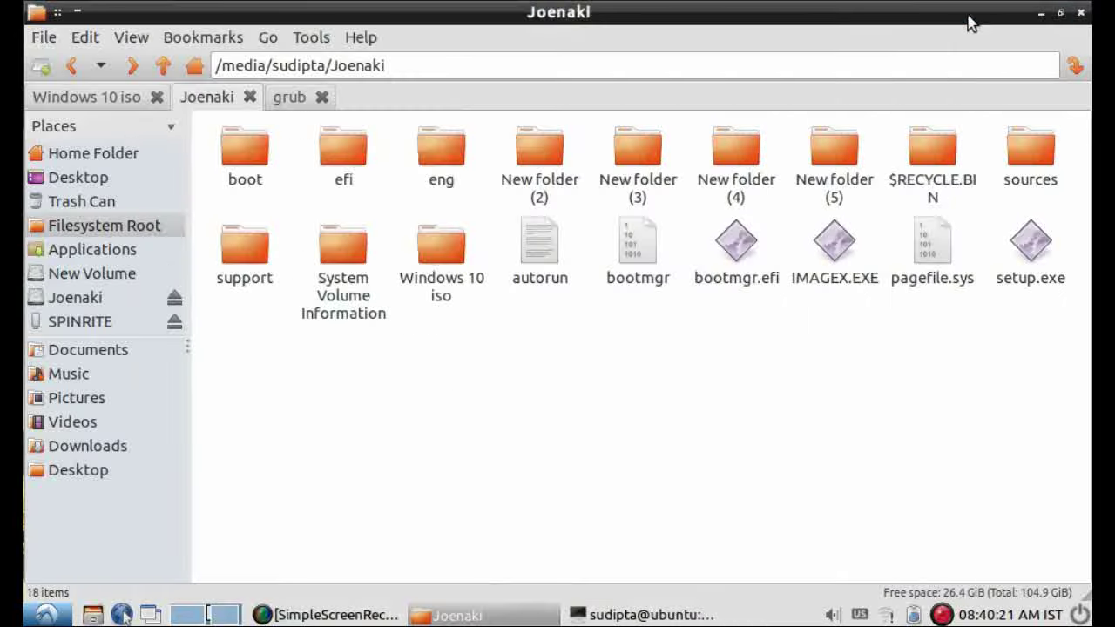
left_click(1081, 13)
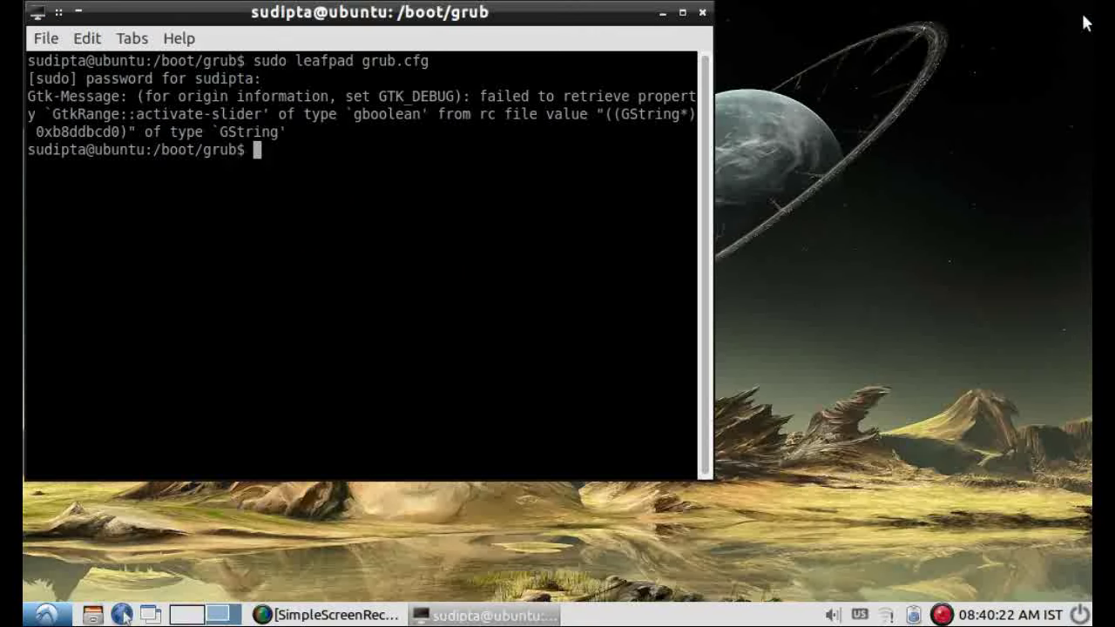
left_click(702, 12)
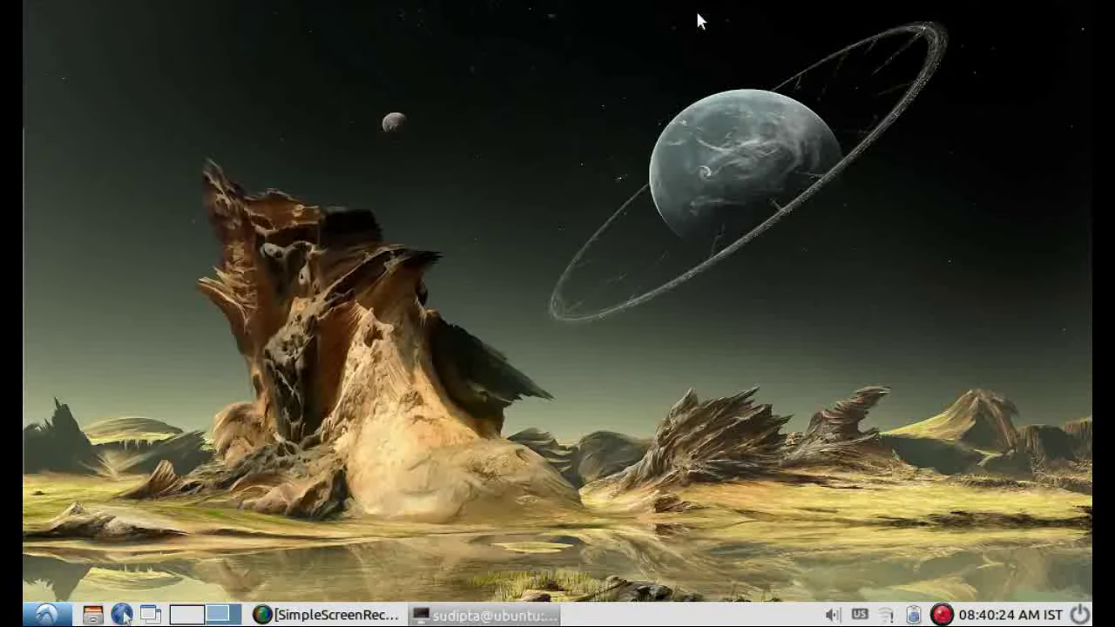
left_click(1081, 616)
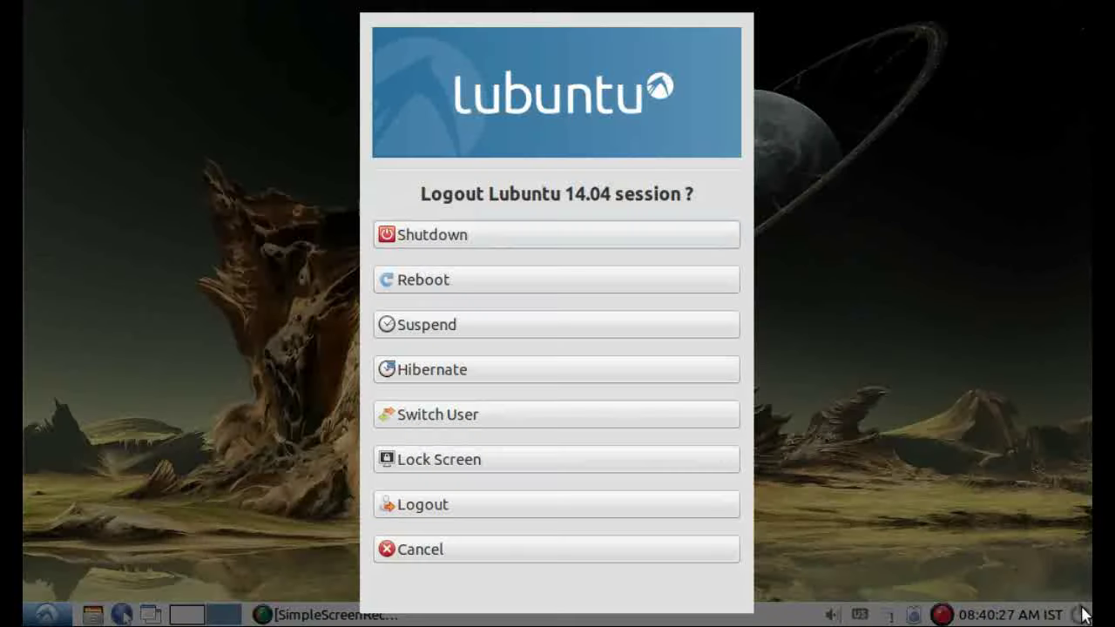